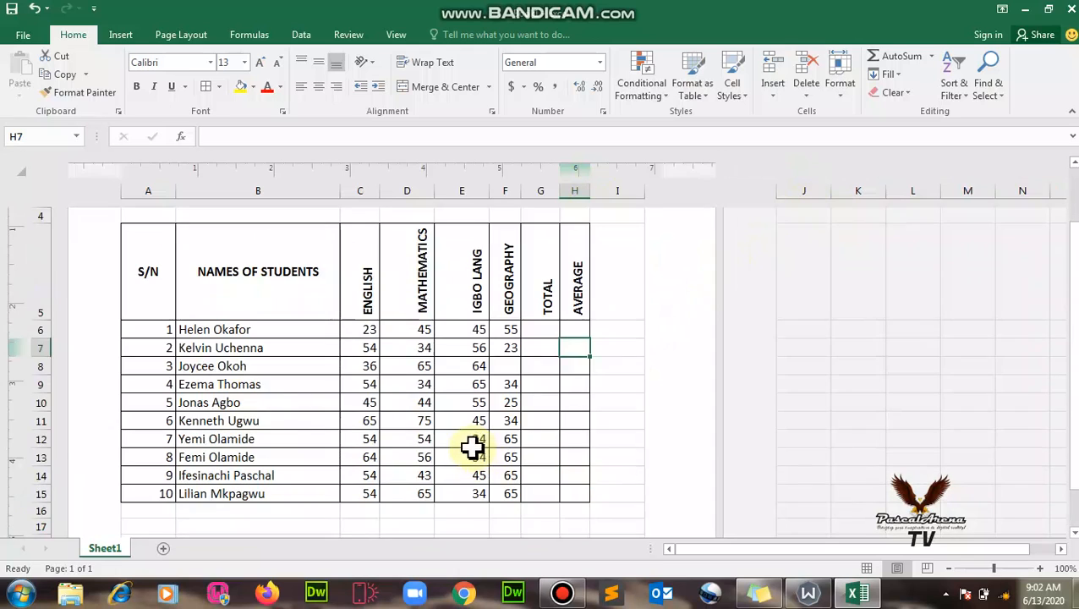
Narrow the S/N column and widen the student names column.
drag(174, 192, 153, 191)
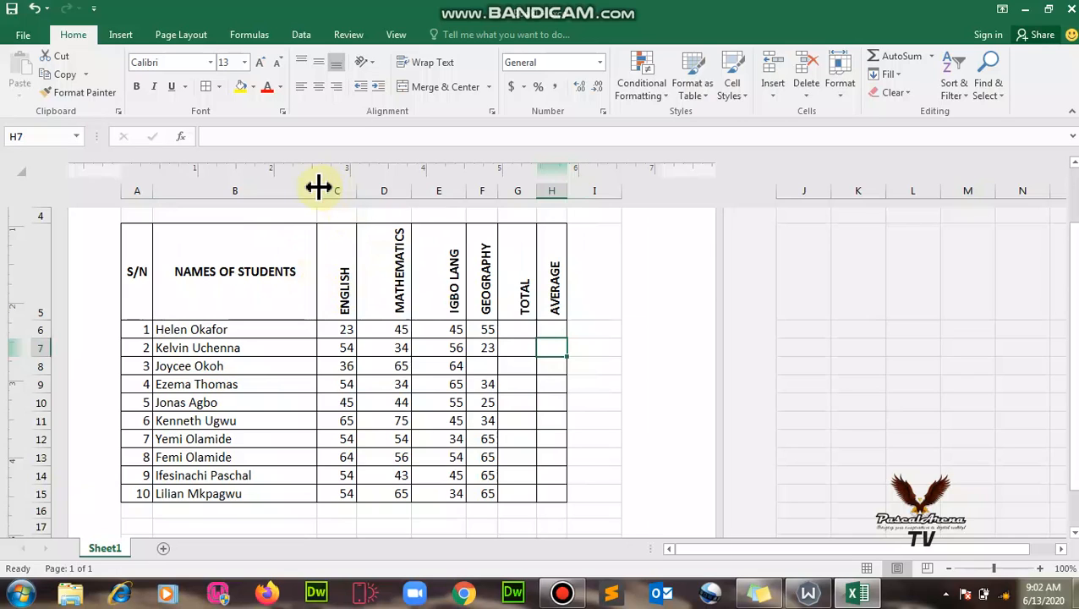
drag(319, 187, 377, 184)
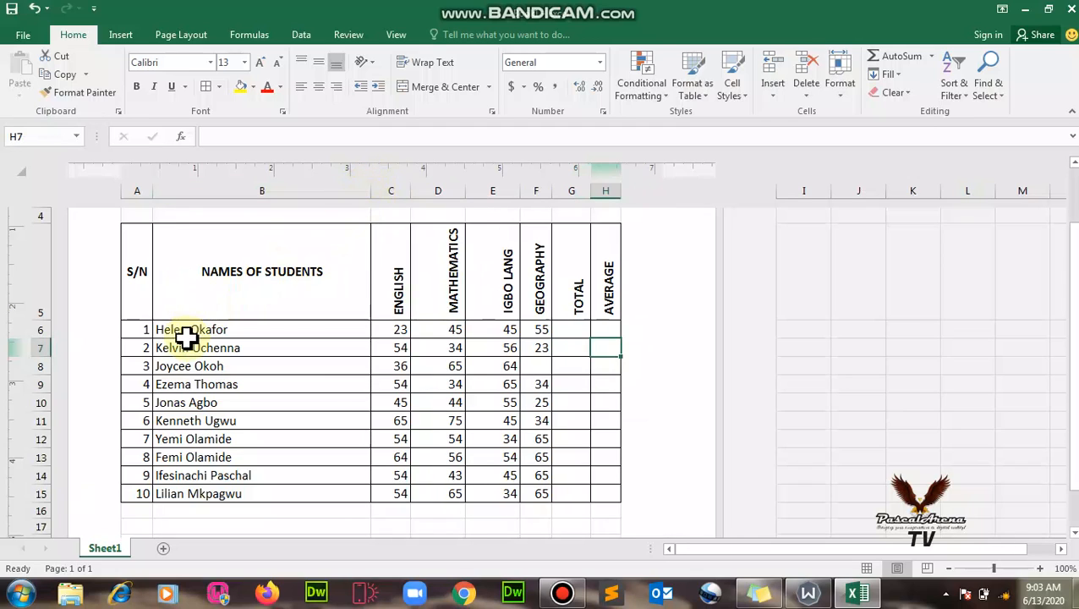
Set the font size of the ten student names in B6:B15 to 14.
drag(187, 330, 269, 494)
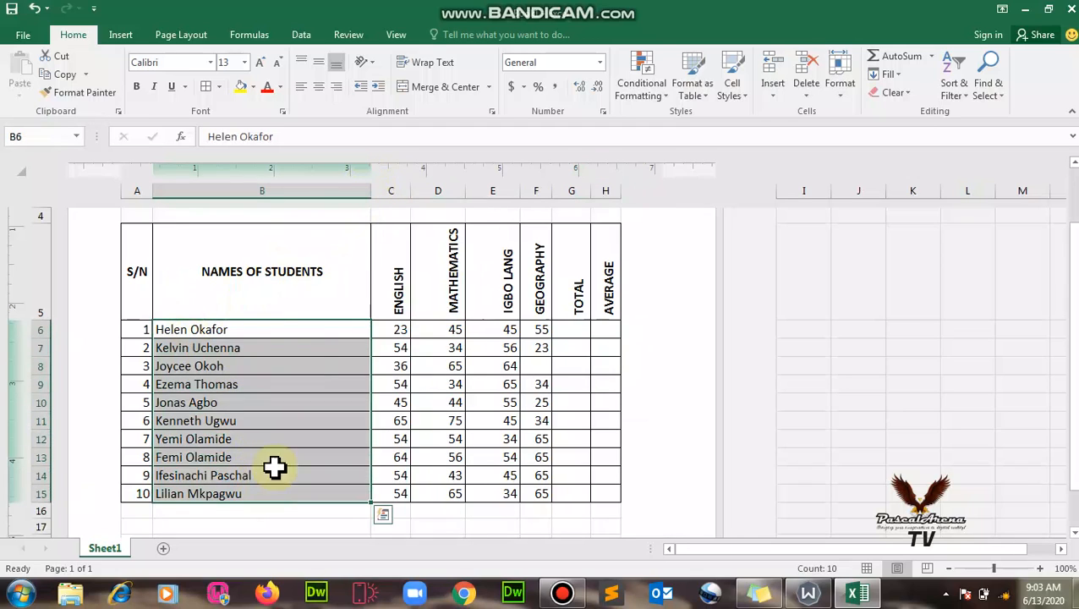
text(14)
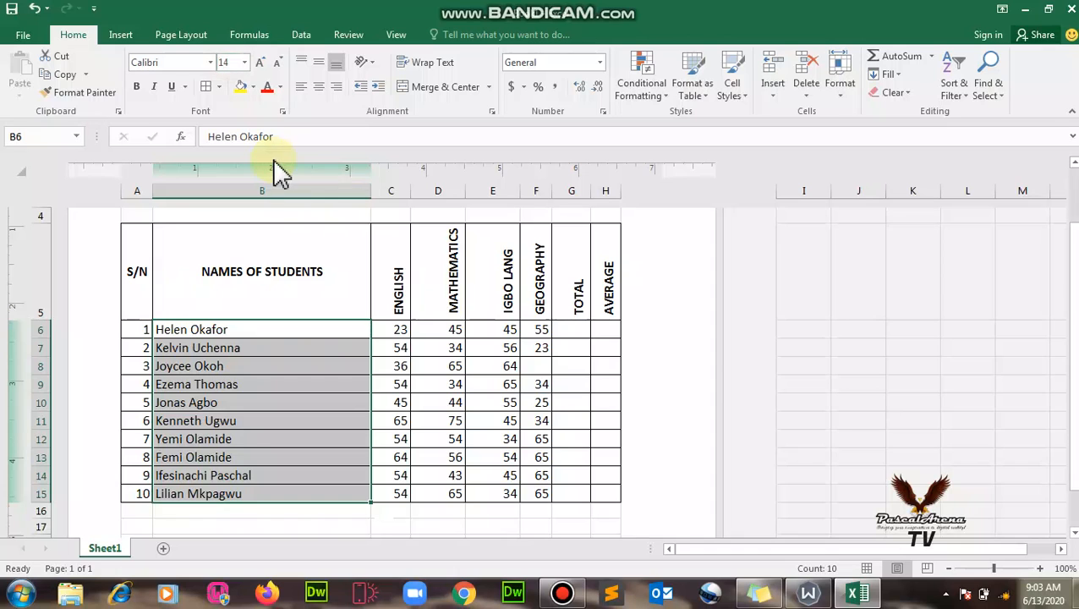
key(Return)
click(435, 330)
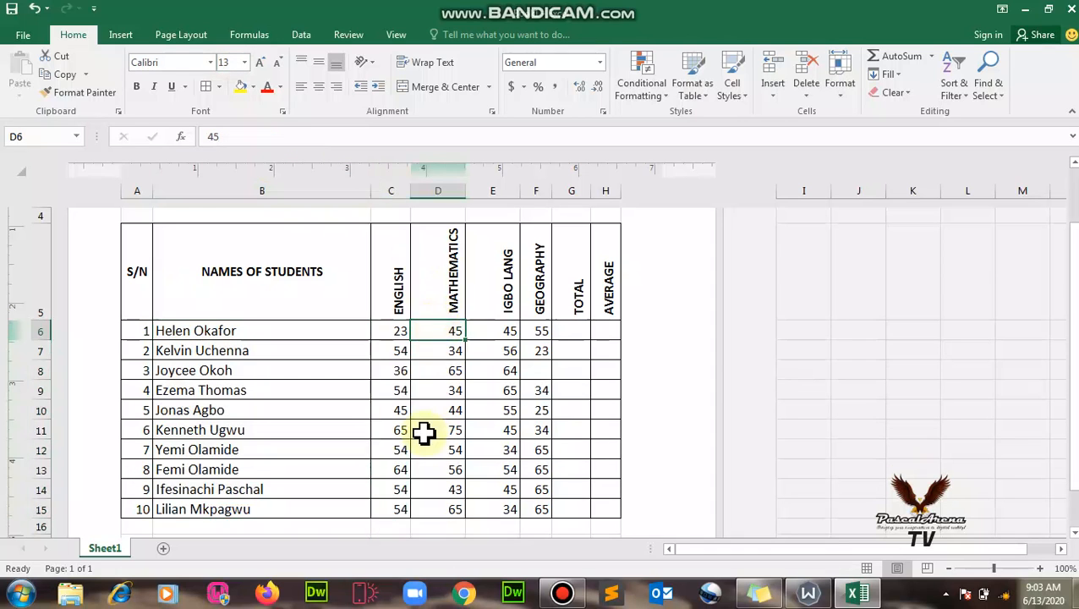
Look over the headings and score table, check the sheet's print preview, and return to the worksheet.
scroll(421, 433, down, 1)
scroll(424, 434, up, 3)
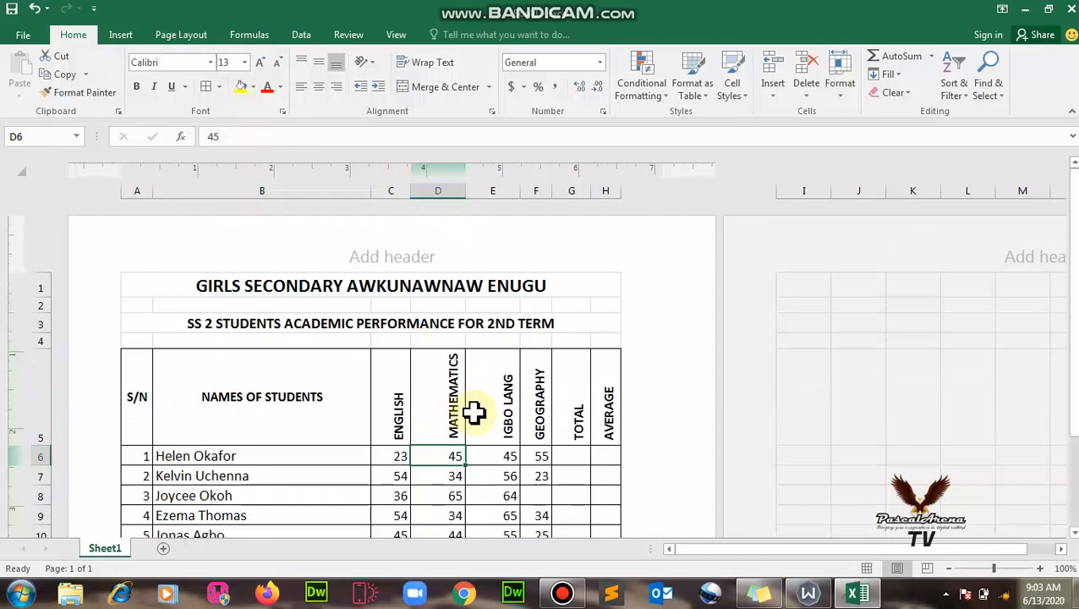
scroll(475, 414, down, 2)
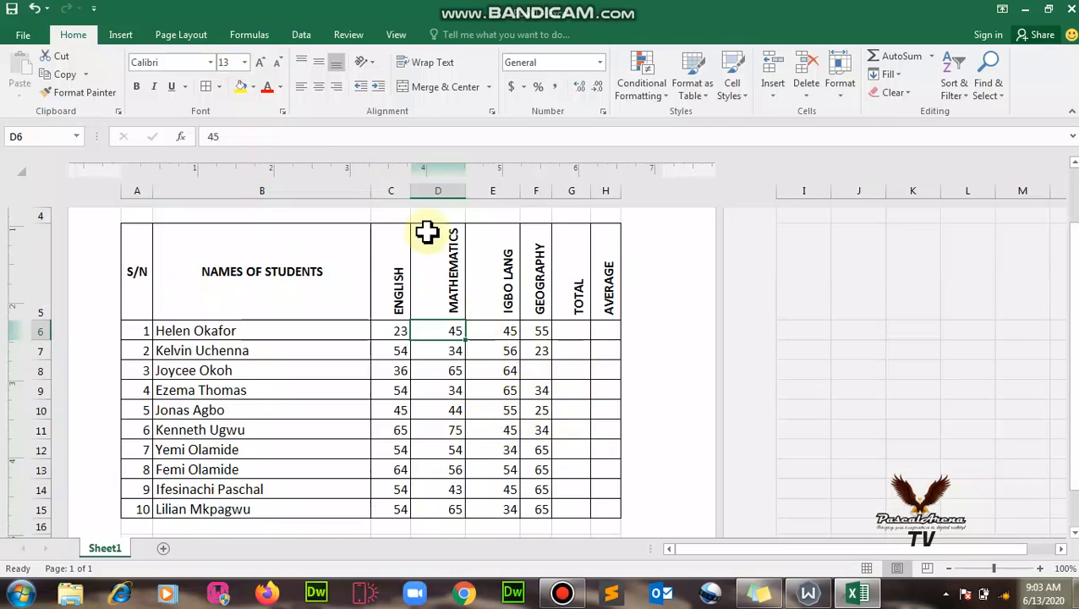
scroll(456, 300, up, 2)
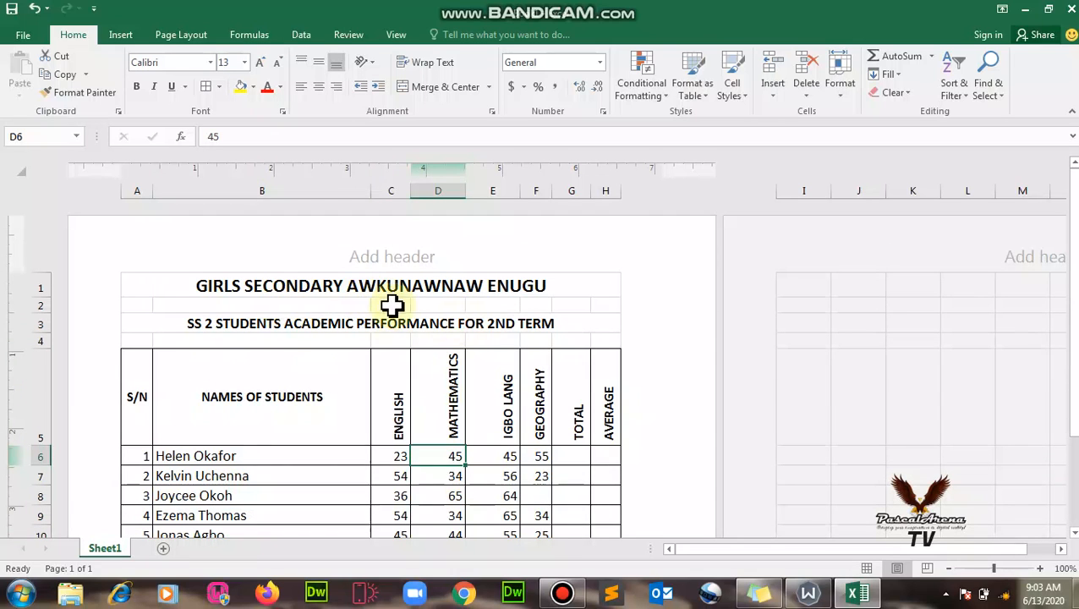
scroll(327, 372, down, 4)
scroll(327, 373, up, 2)
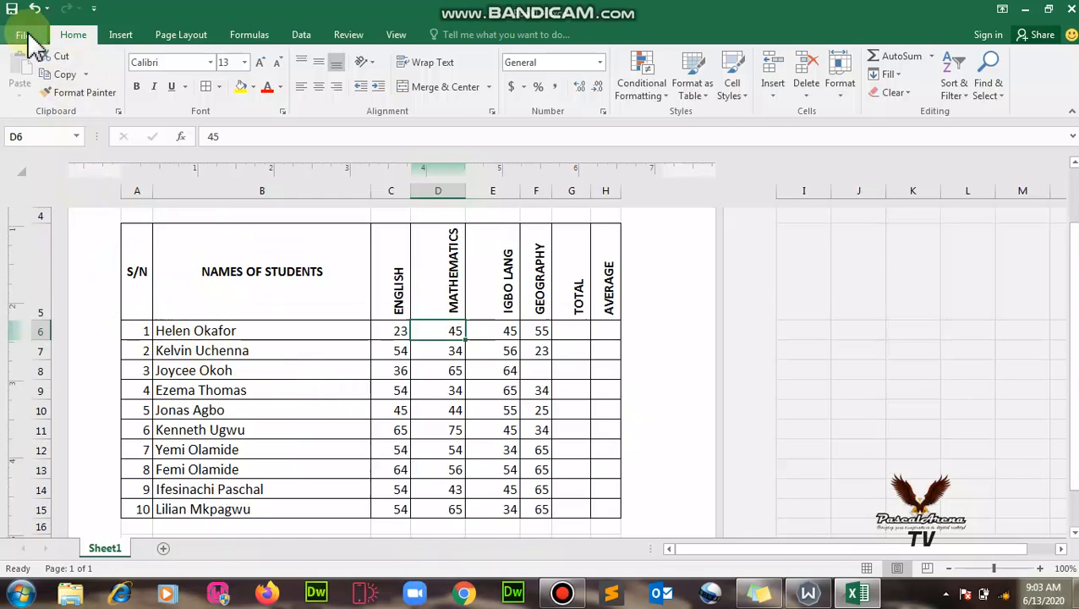
key(alt+f)
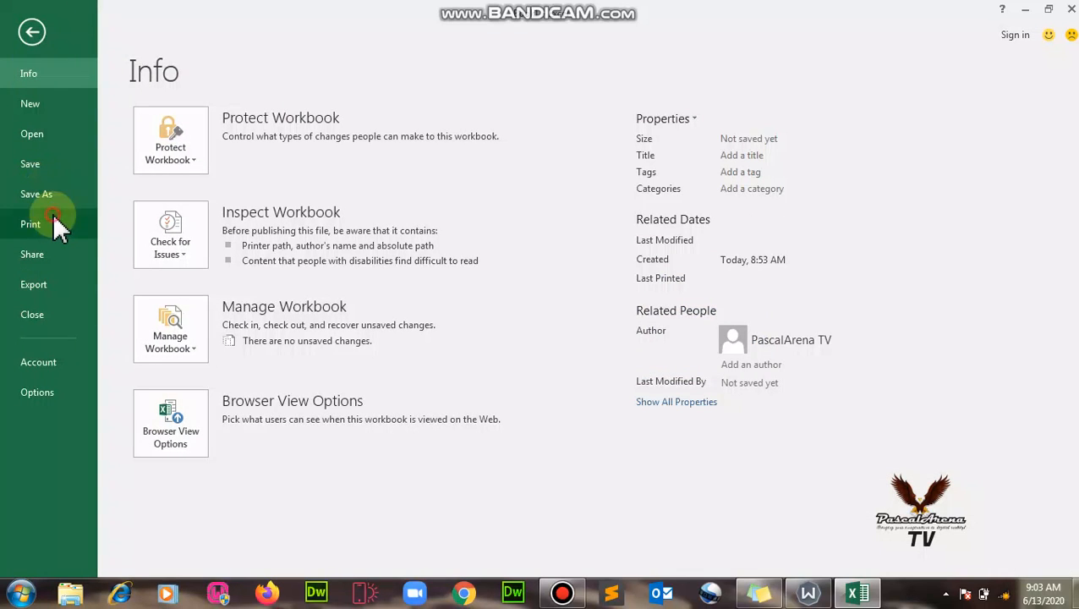
click(52, 222)
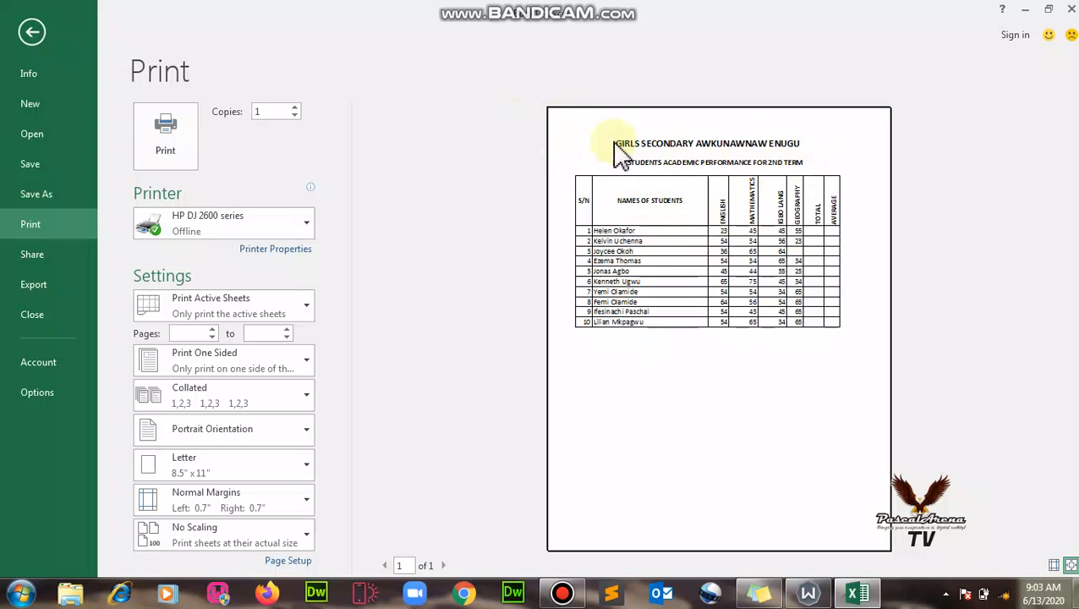
click(31, 32)
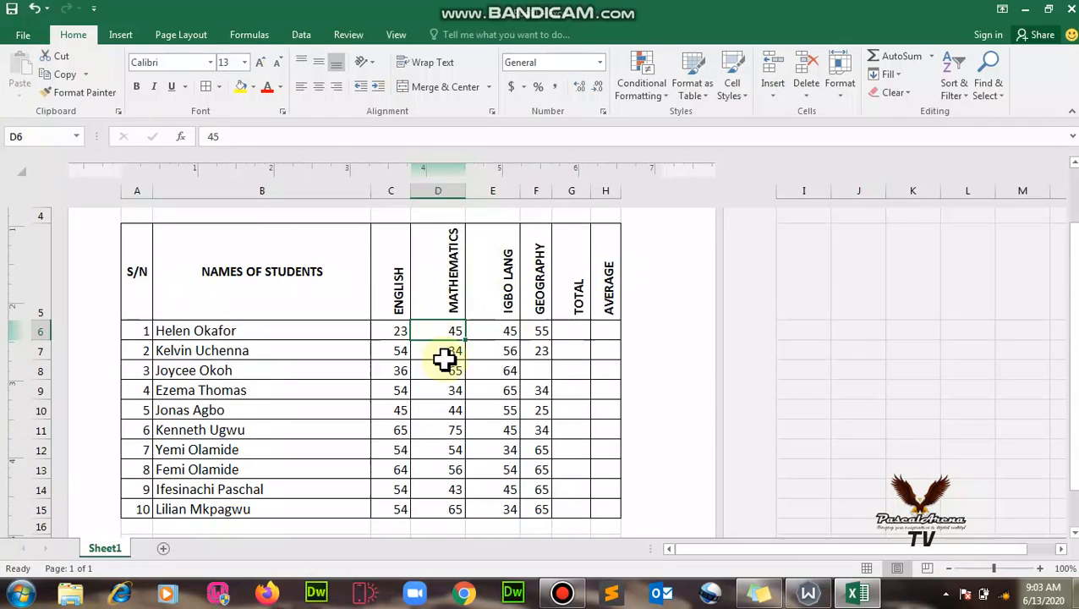
Insert a blank row beneath the SS 2 academic performance heading and increase its height to add space above the table.
scroll(461, 373, up, 2)
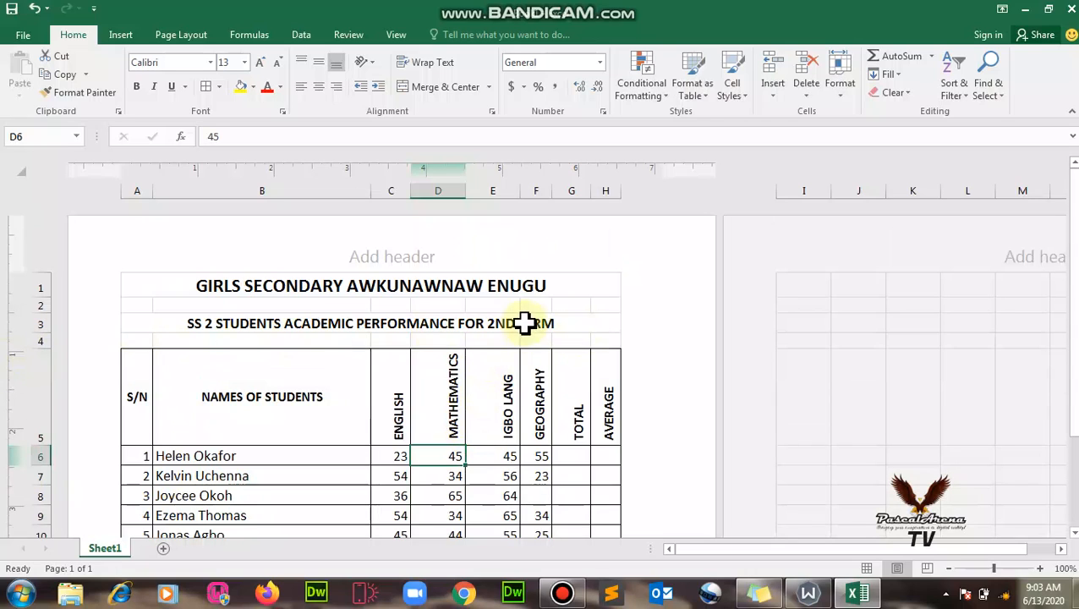
click(566, 328)
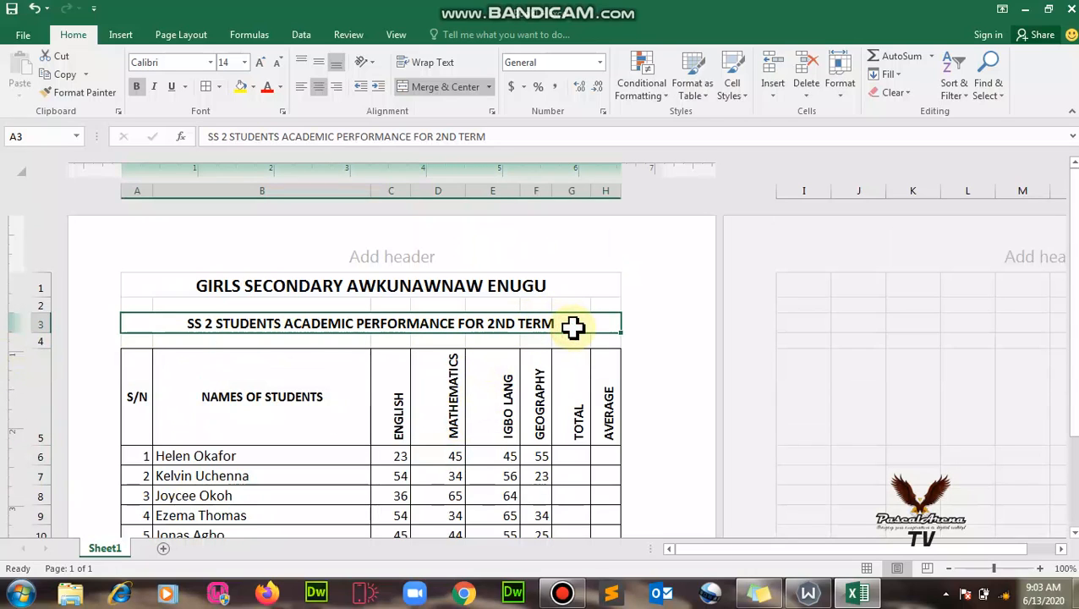
click(131, 339)
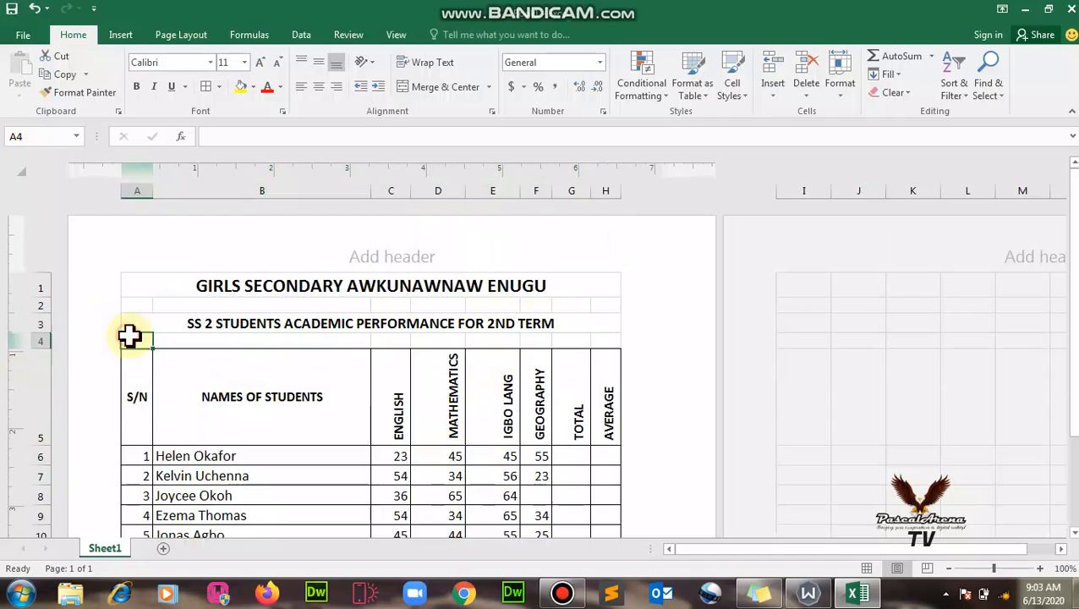
right_click(33, 341)
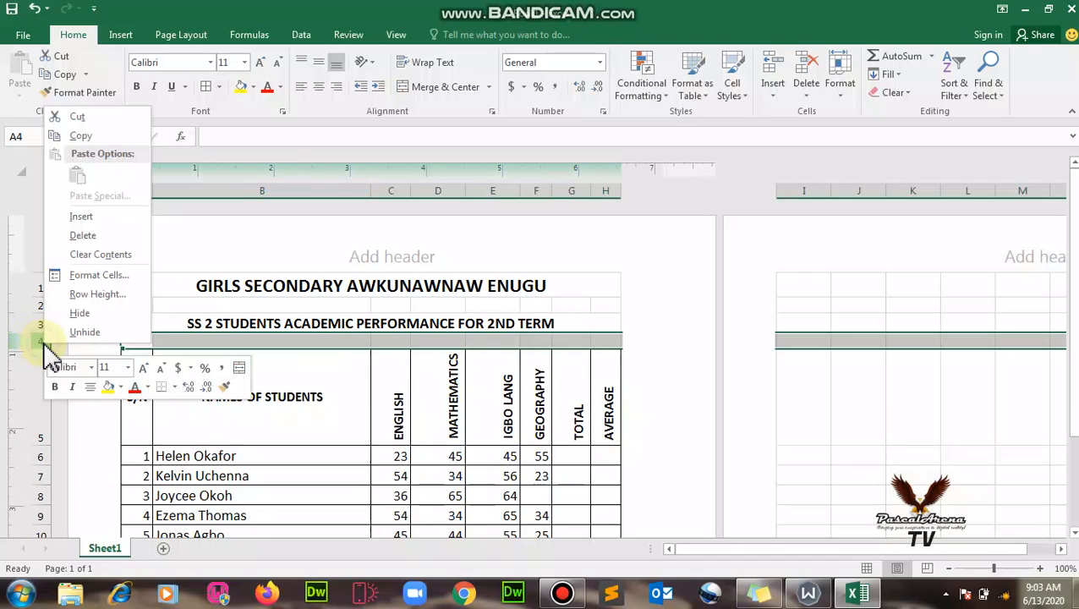
click(91, 216)
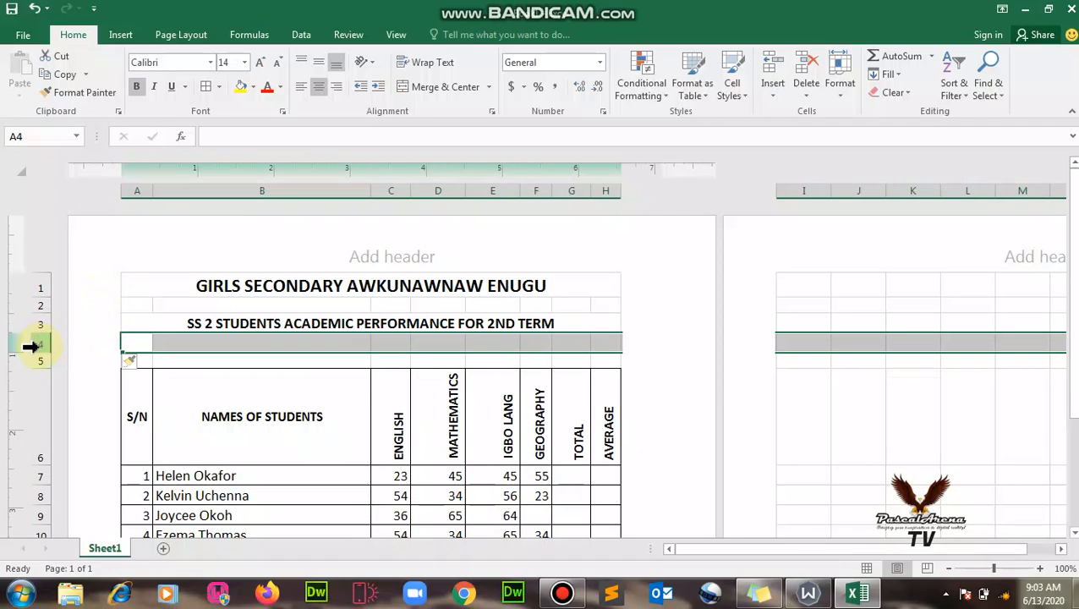
drag(44, 352, 44, 388)
click(219, 369)
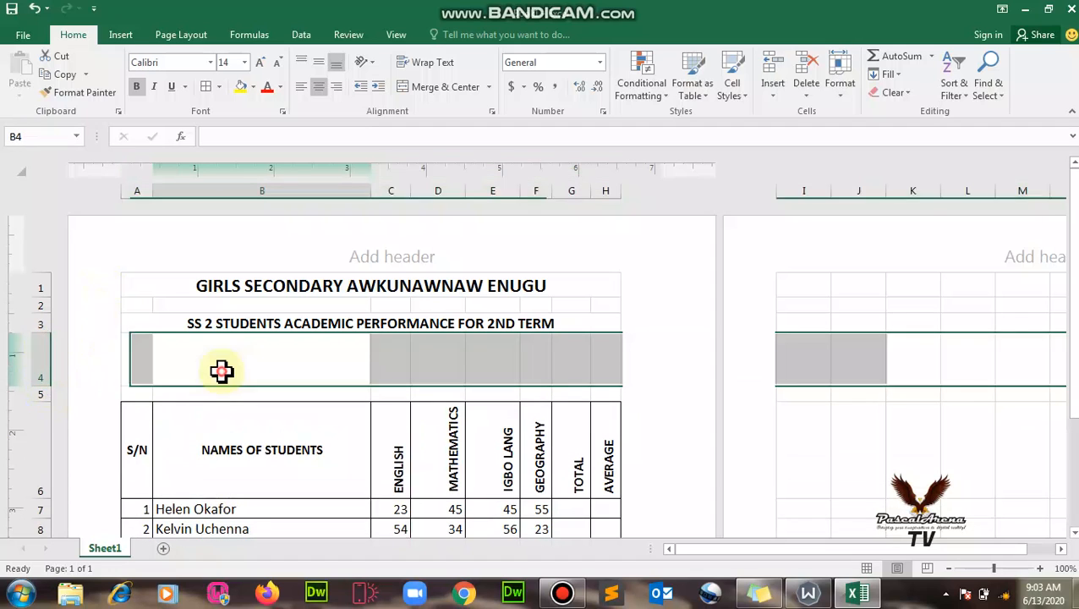
Check the wider gap between the headings and the table in the print preview, and return to the score table.
click(25, 35)
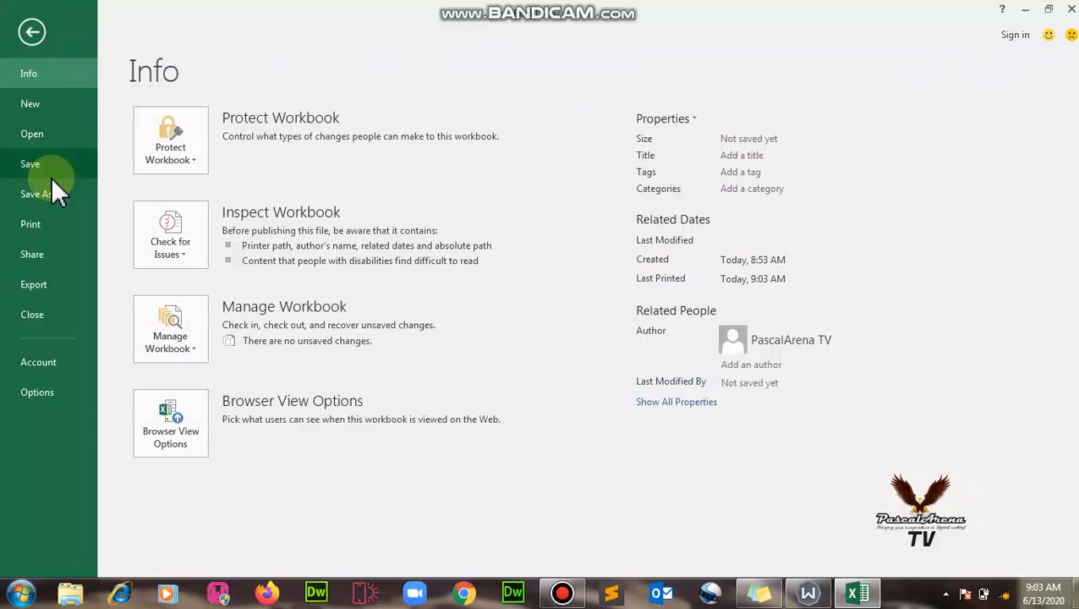
click(32, 230)
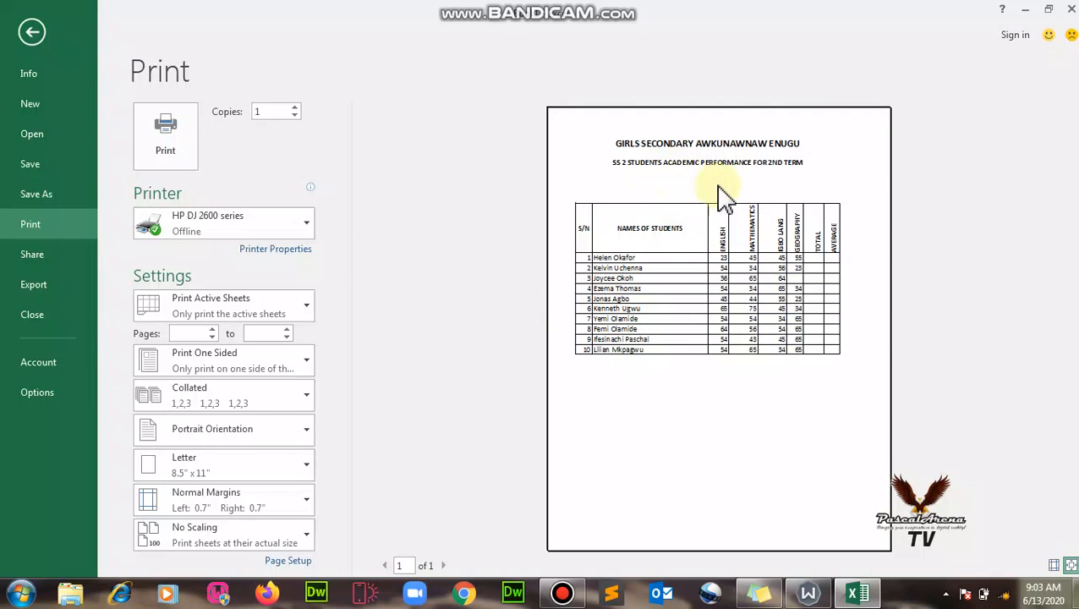
click(30, 32)
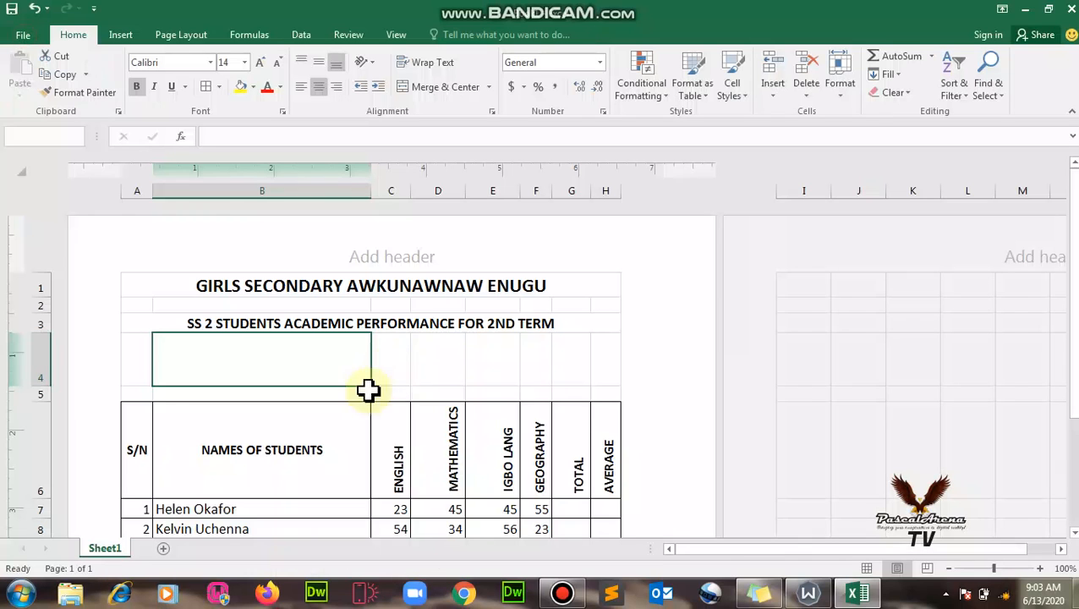
click(390, 381)
scroll(385, 398, down, 2)
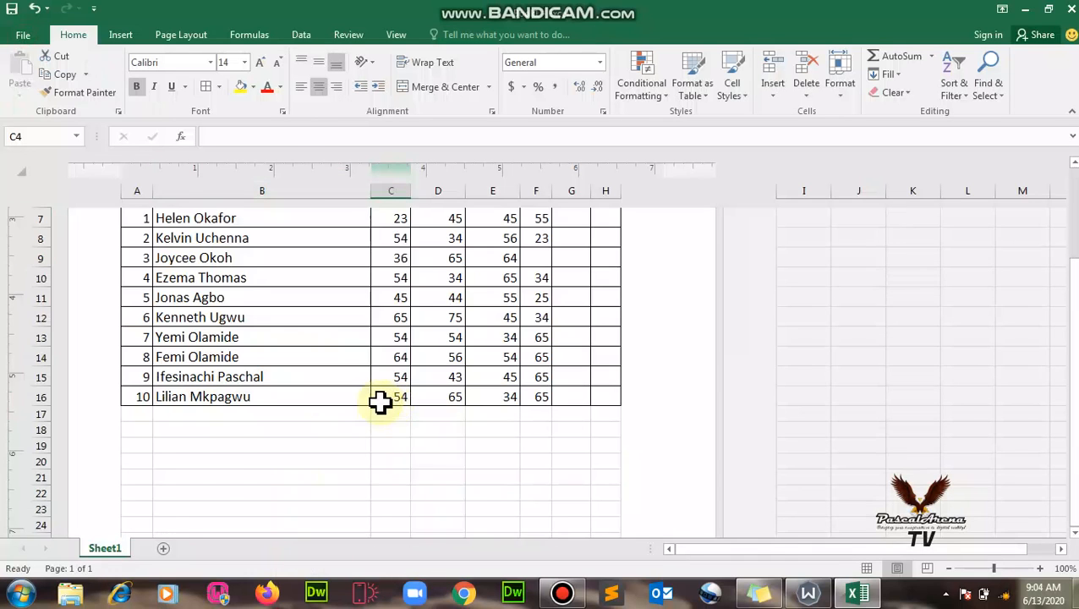
scroll(375, 403, up, 1)
scroll(381, 397, down, 1)
scroll(463, 389, up, 1)
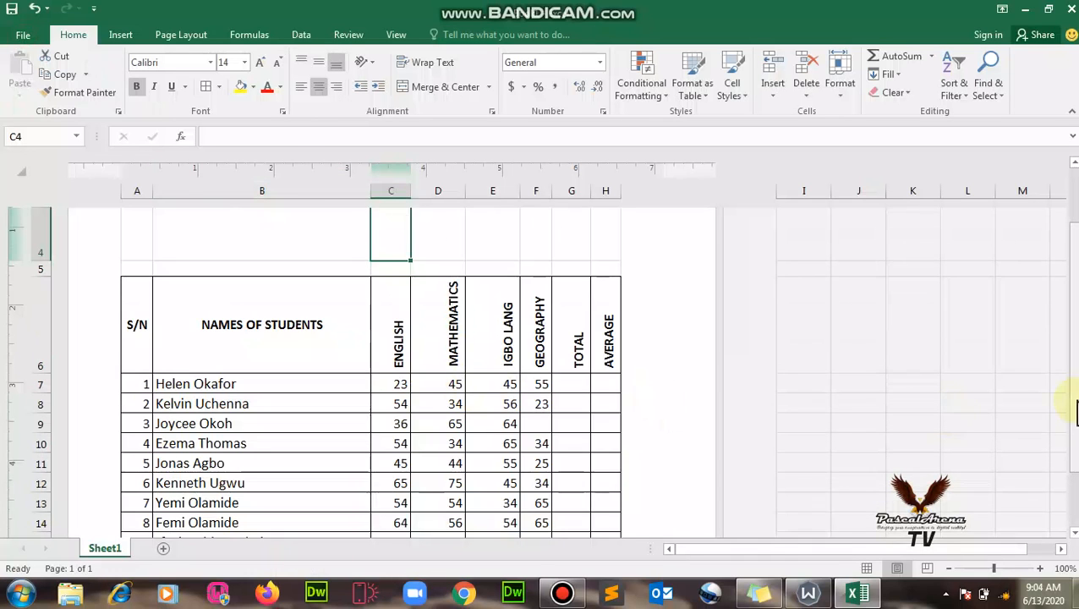
drag(1074, 412, 1075, 429)
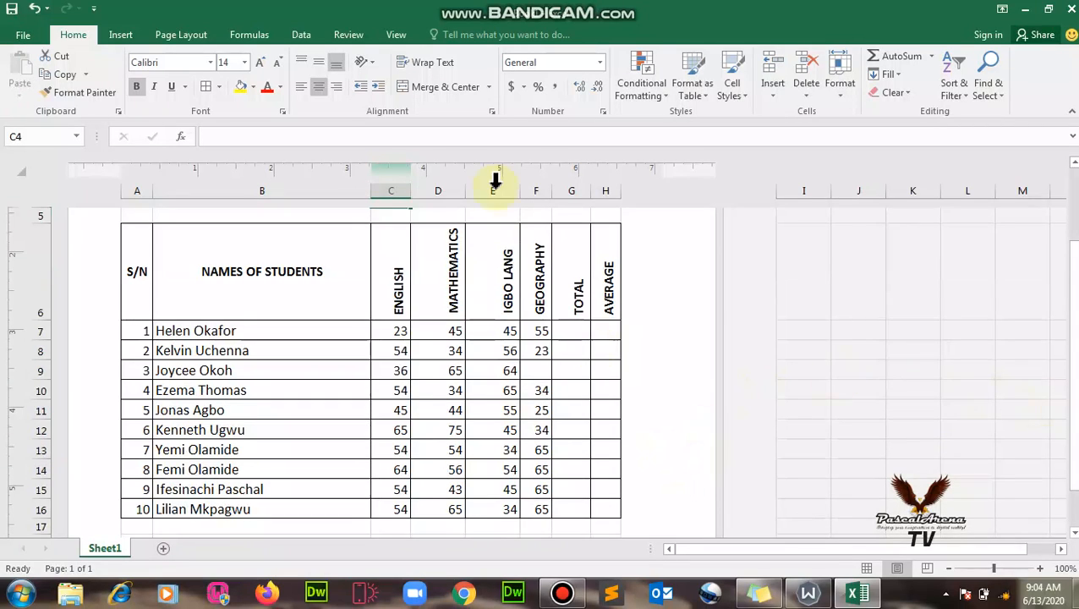
Center the headings and scores in C6:H16 horizontally, from the English column through the Average column.
click(573, 331)
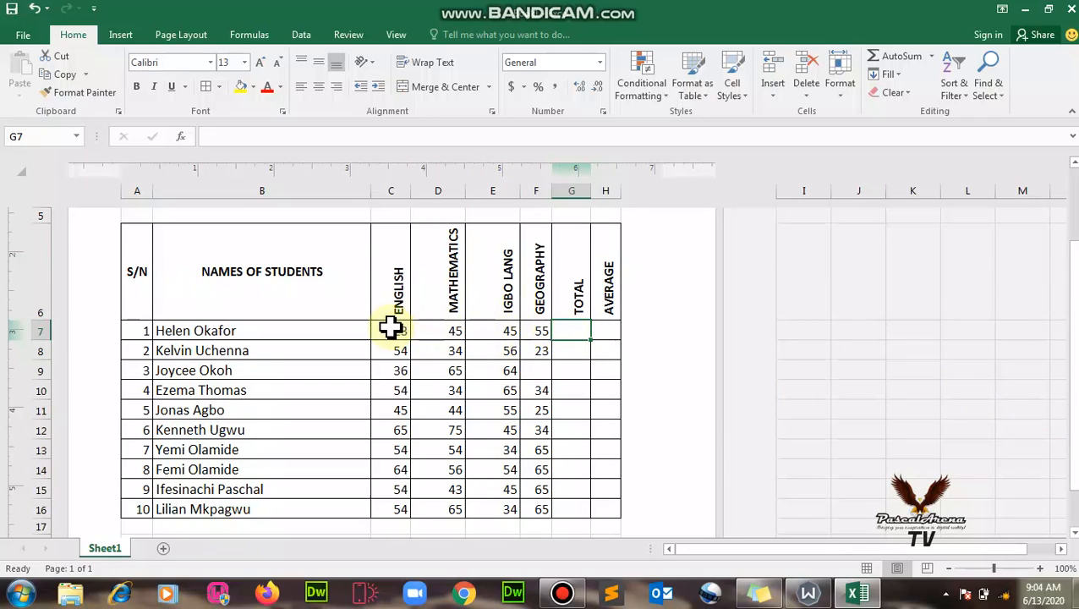
drag(387, 298, 601, 510)
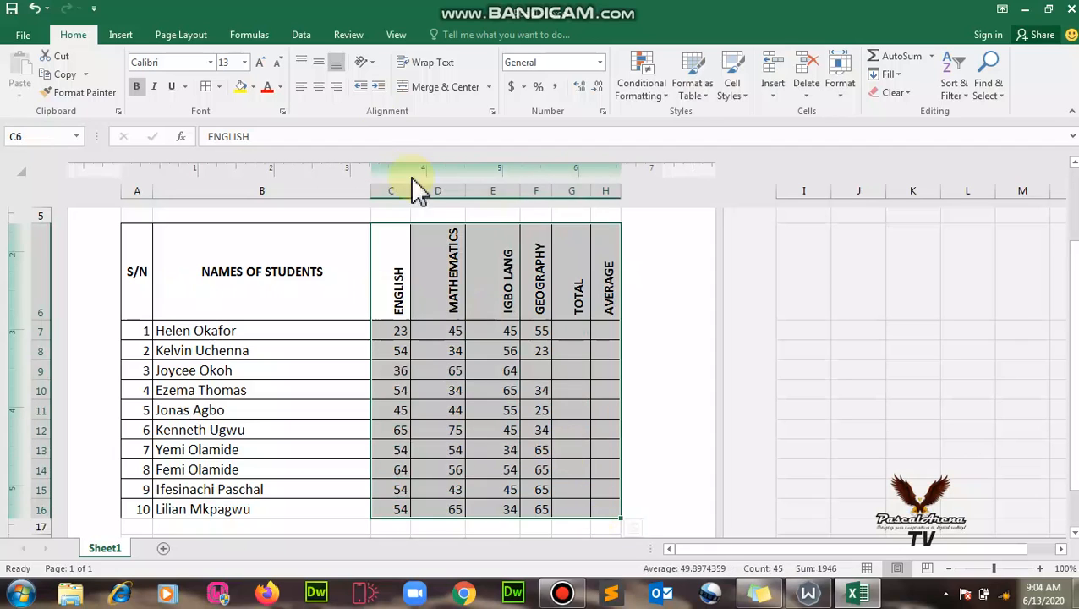
click(318, 87)
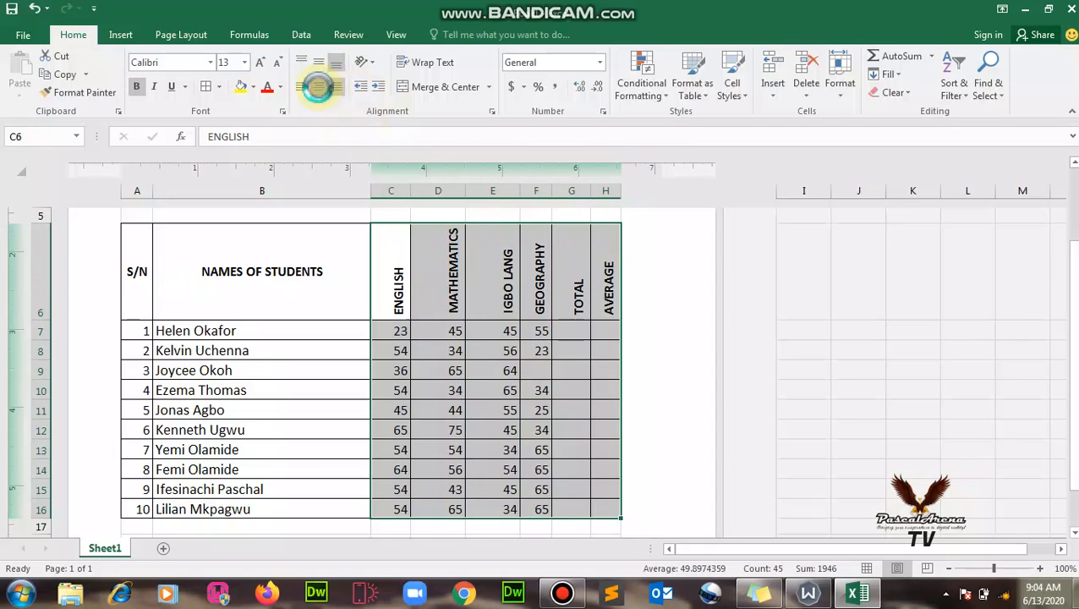
click(591, 344)
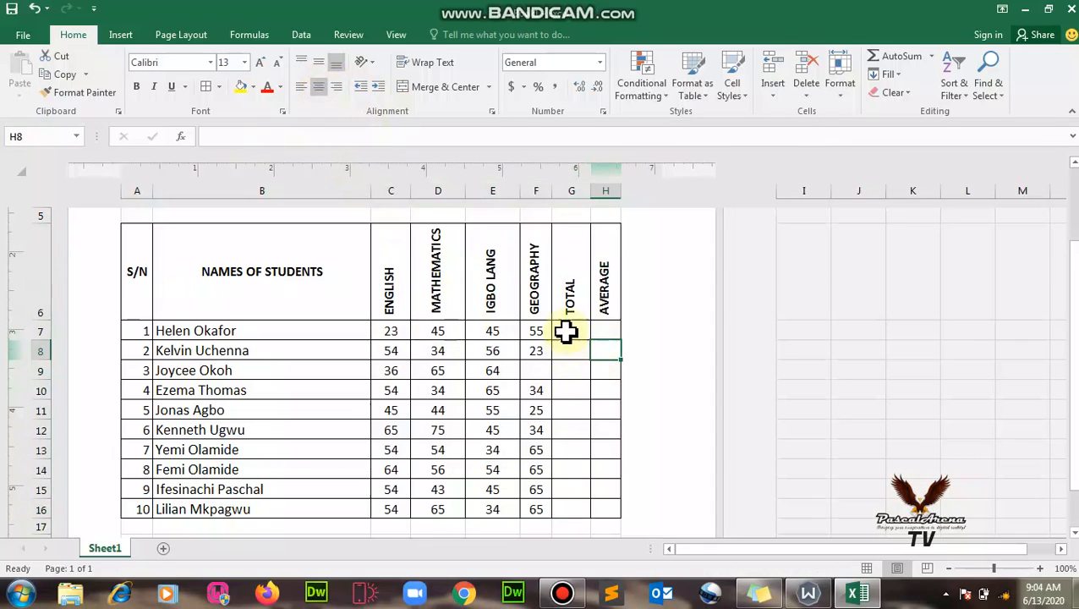
Fill the empty Geography score in cell F9 with 34 and select the first student's Total cell.
click(566, 333)
click(541, 373)
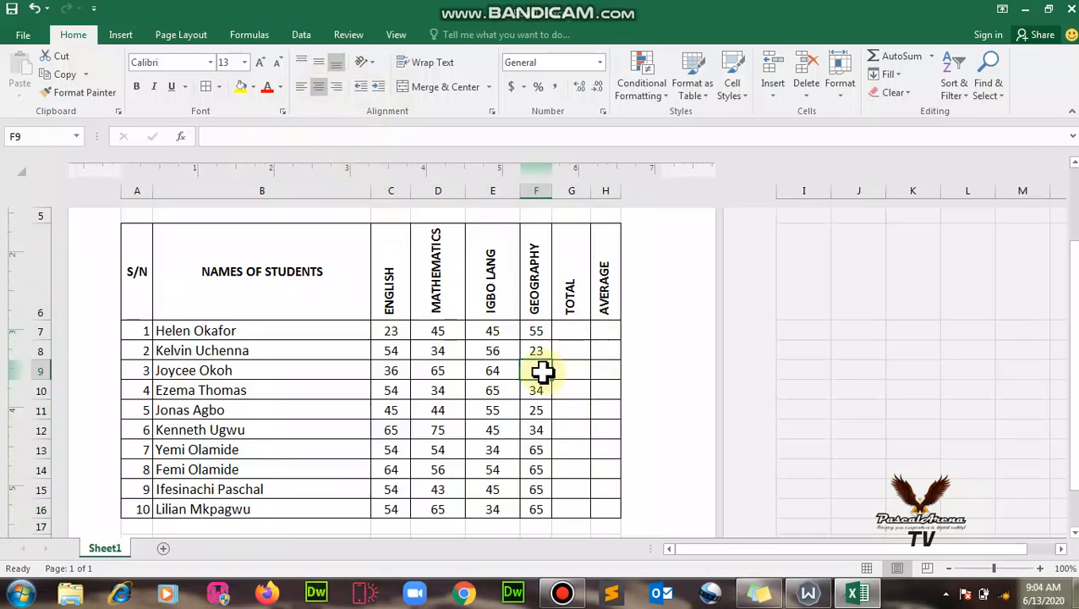
click(567, 372)
click(569, 332)
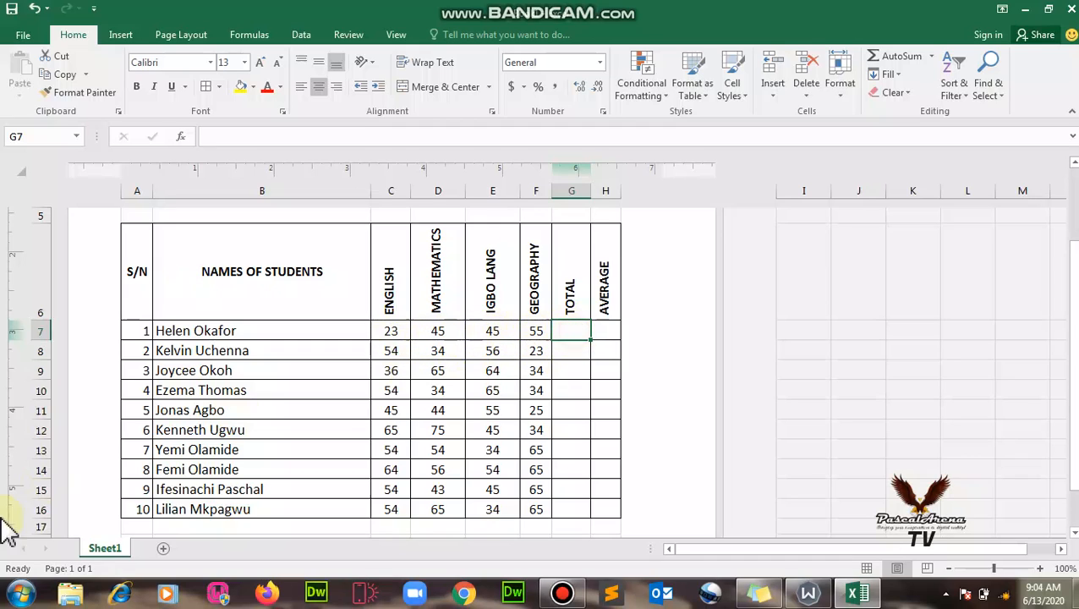
Find and open the Windows Calculator, and place its window beside the score table.
click(13, 597)
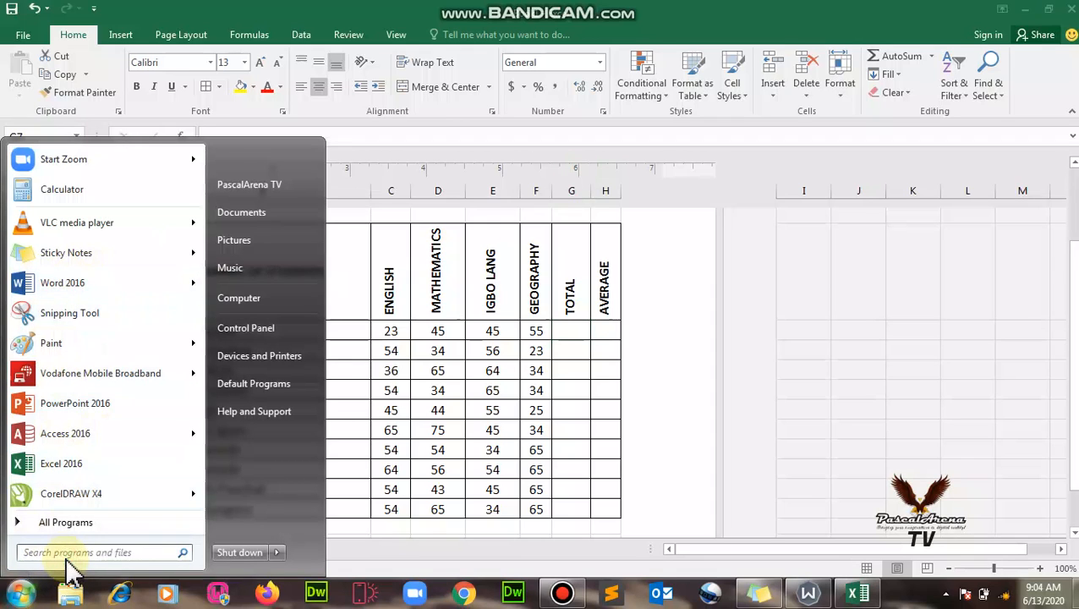
text(CAL)
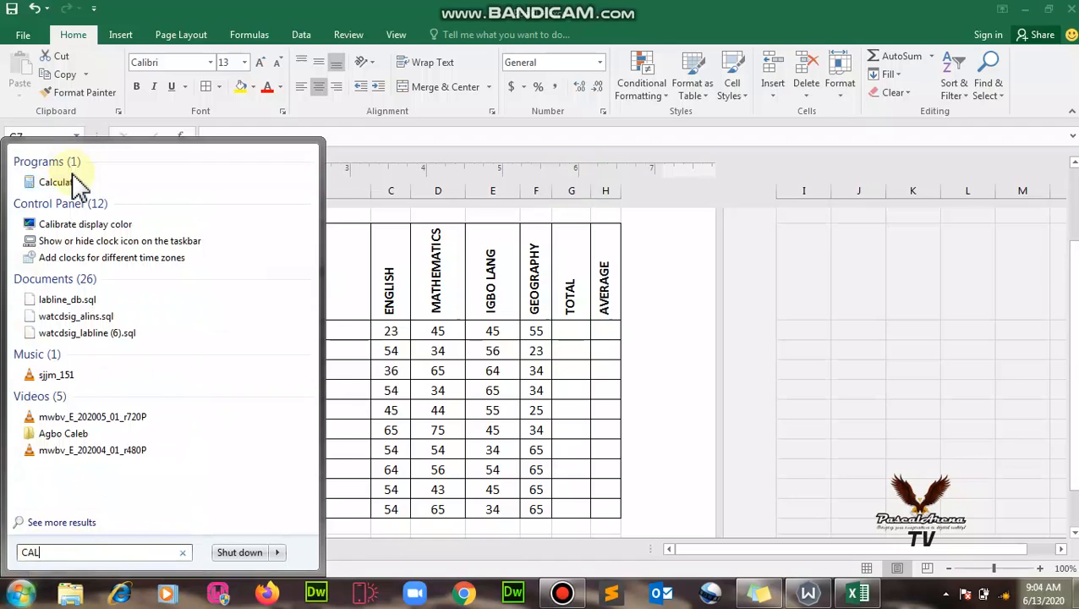
click(55, 182)
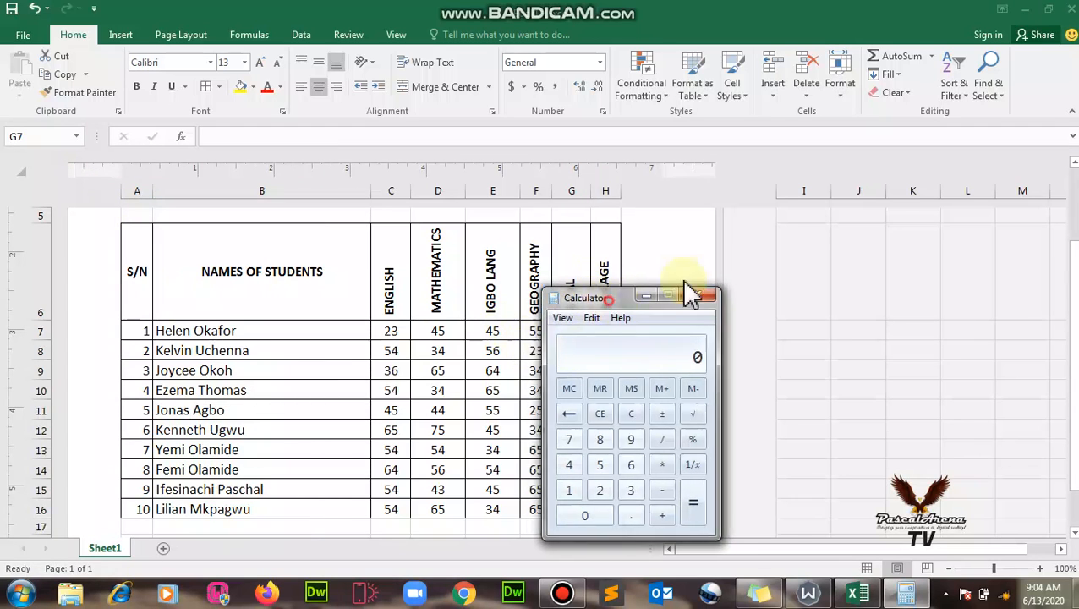
drag(608, 298, 814, 192)
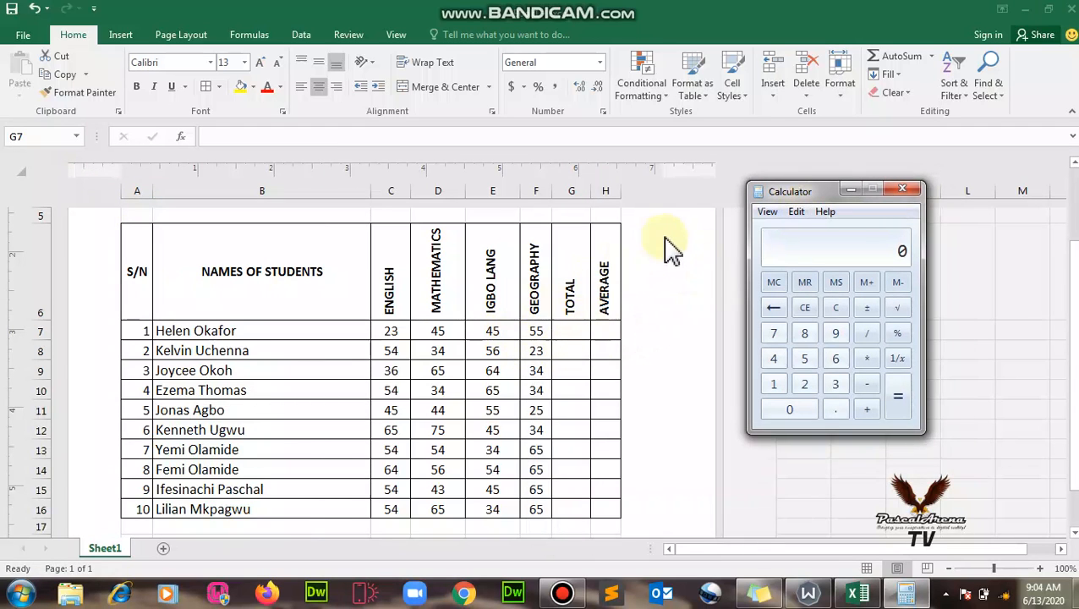
mouse_move(816, 194)
mouse_down()
mouse_move(738, 225)
mouse_move(746, 240)
mouse_move(736, 240)
mouse_up()
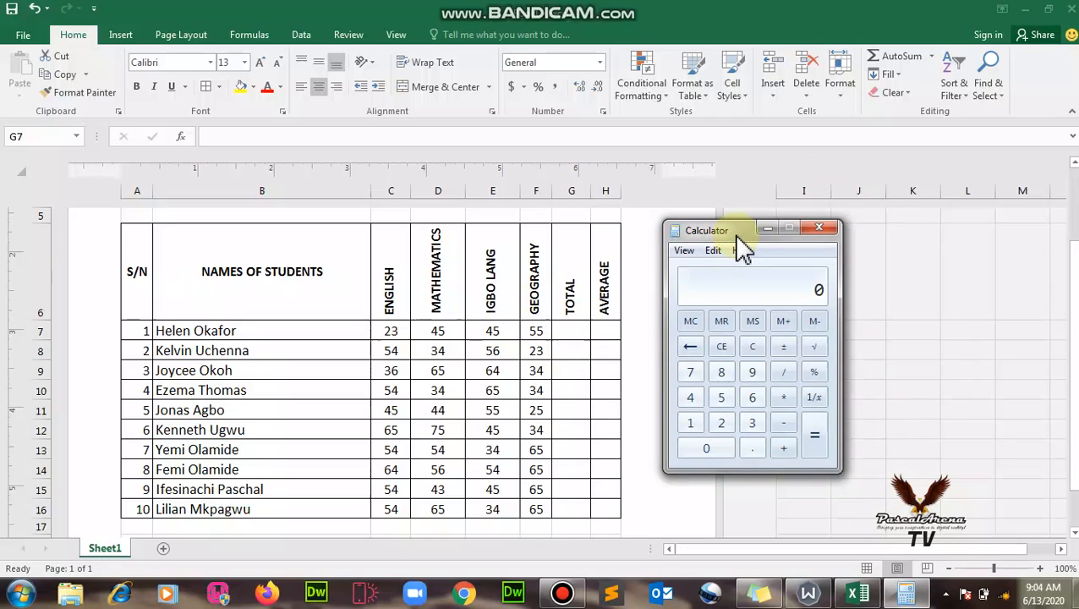
Close the Calculator window and return to the score table.
click(821, 230)
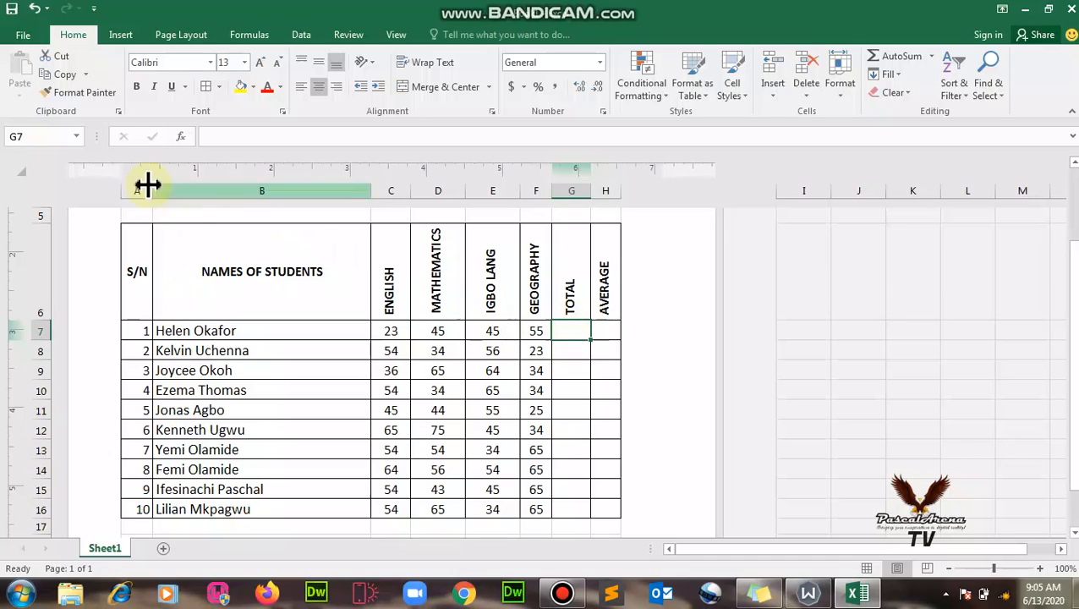
click(565, 370)
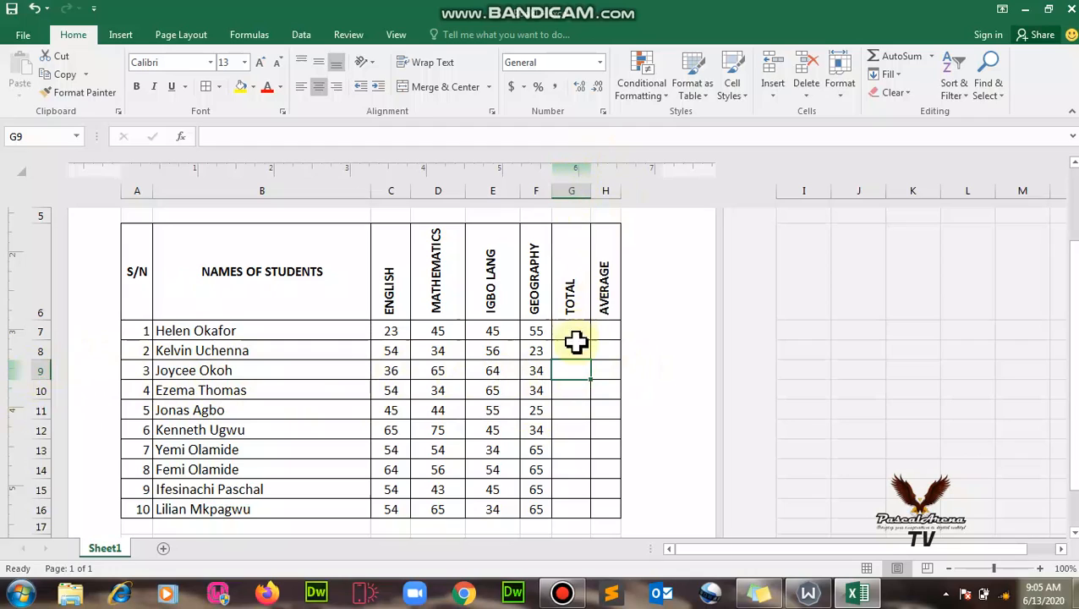
click(390, 333)
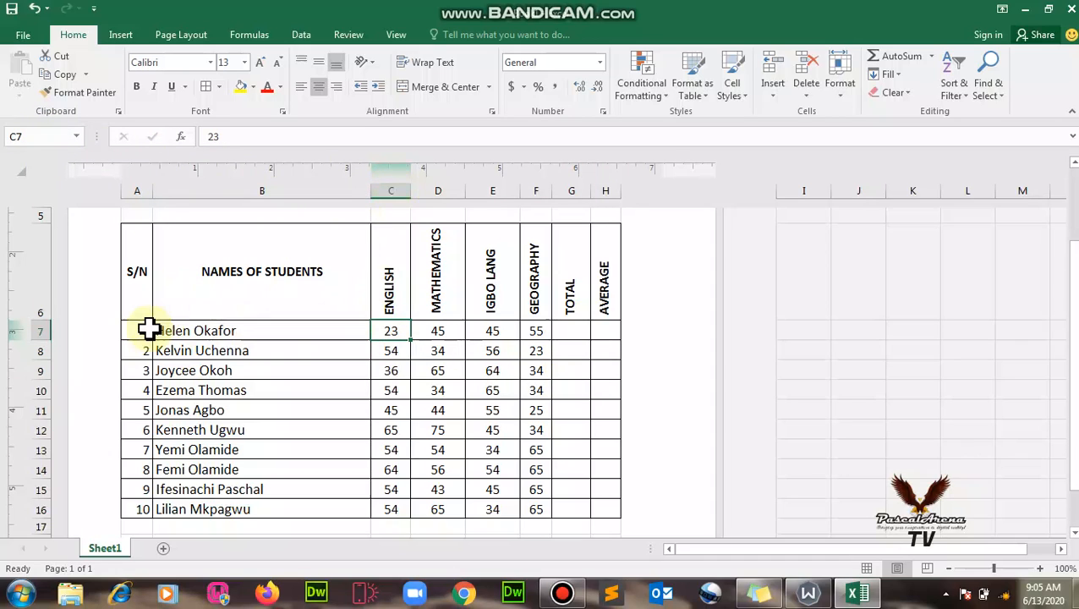
click(506, 369)
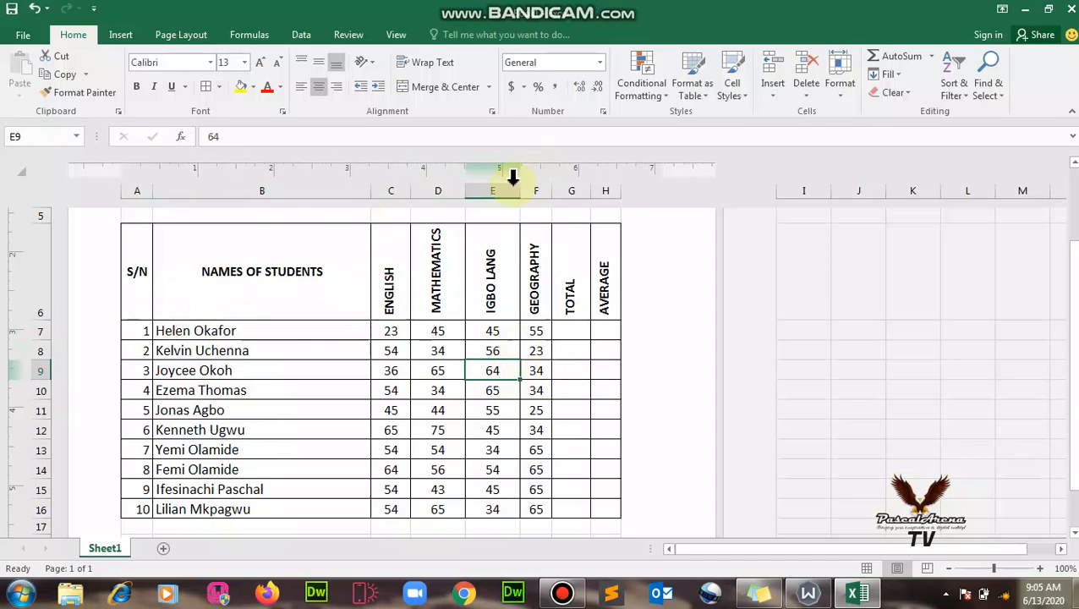
Total C7:F7 in the first student's Total cell G7 with the AutoSum Sum function, and clear the cell again.
click(574, 331)
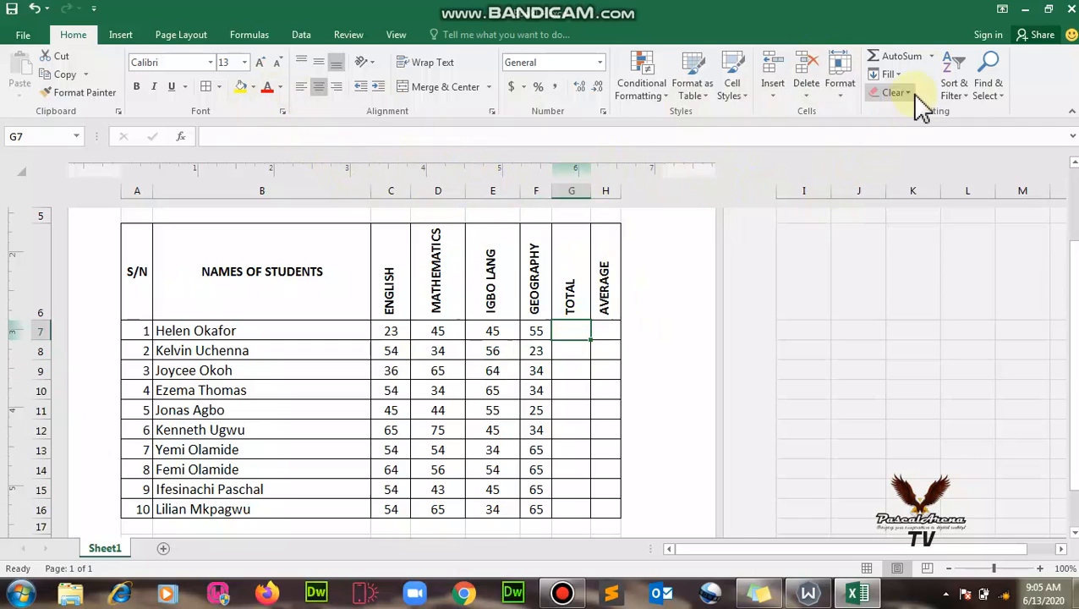
click(933, 59)
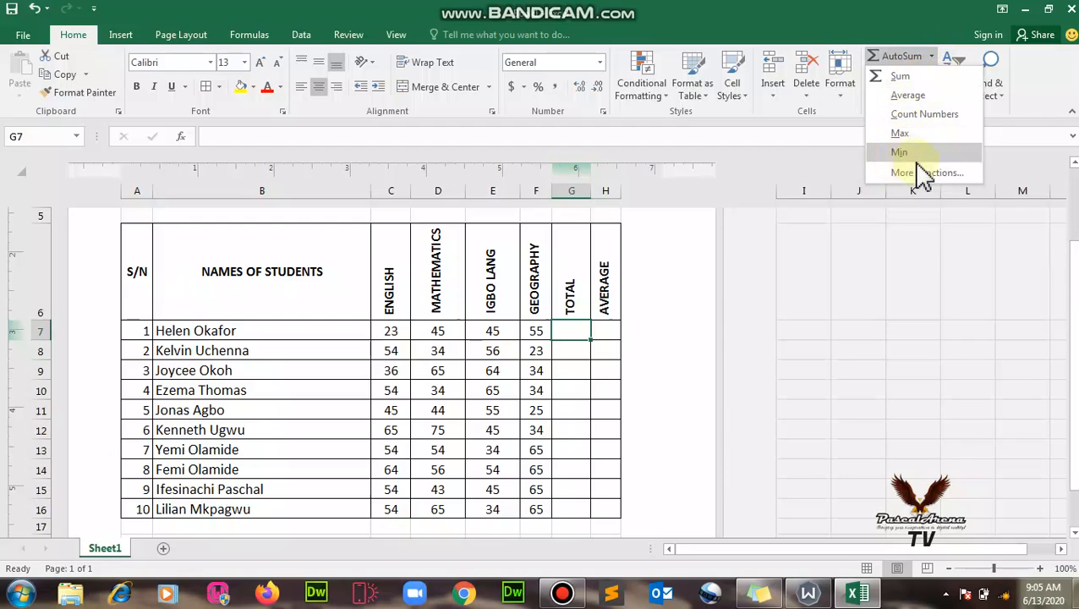
click(911, 77)
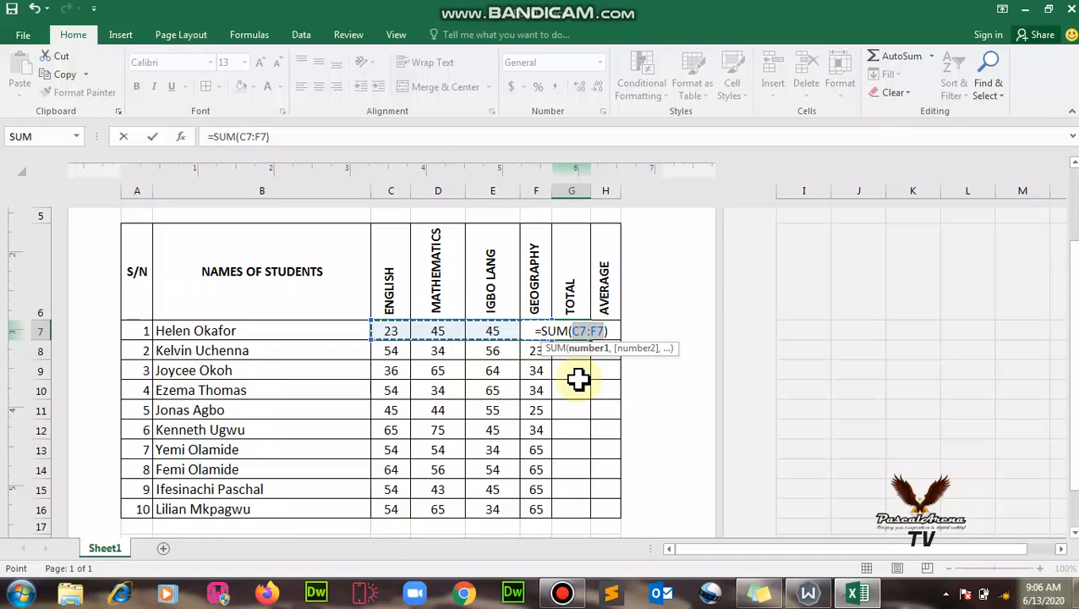
key(Return)
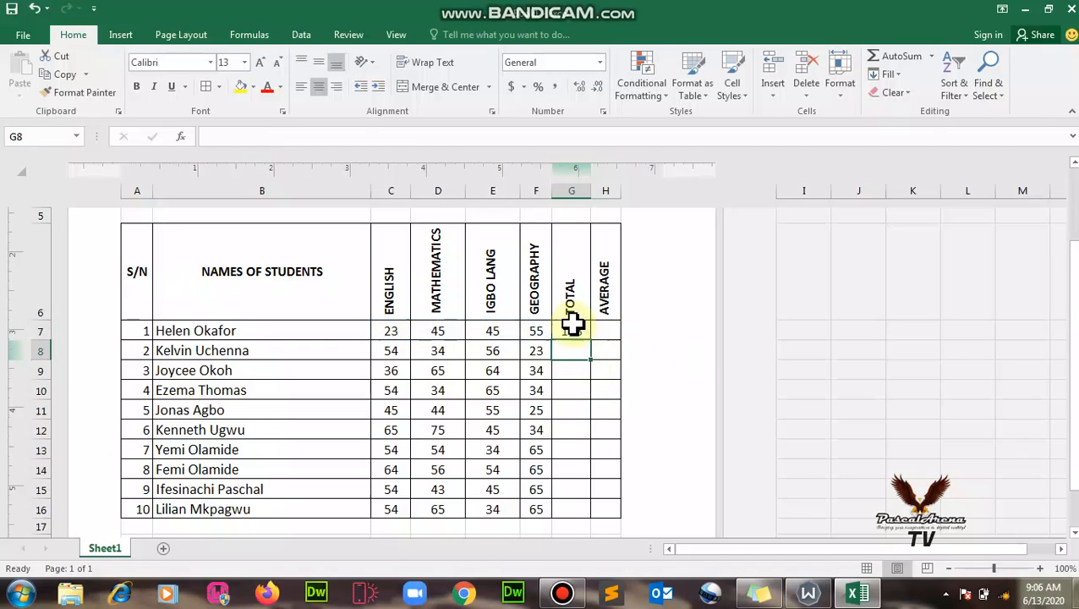
click(577, 329)
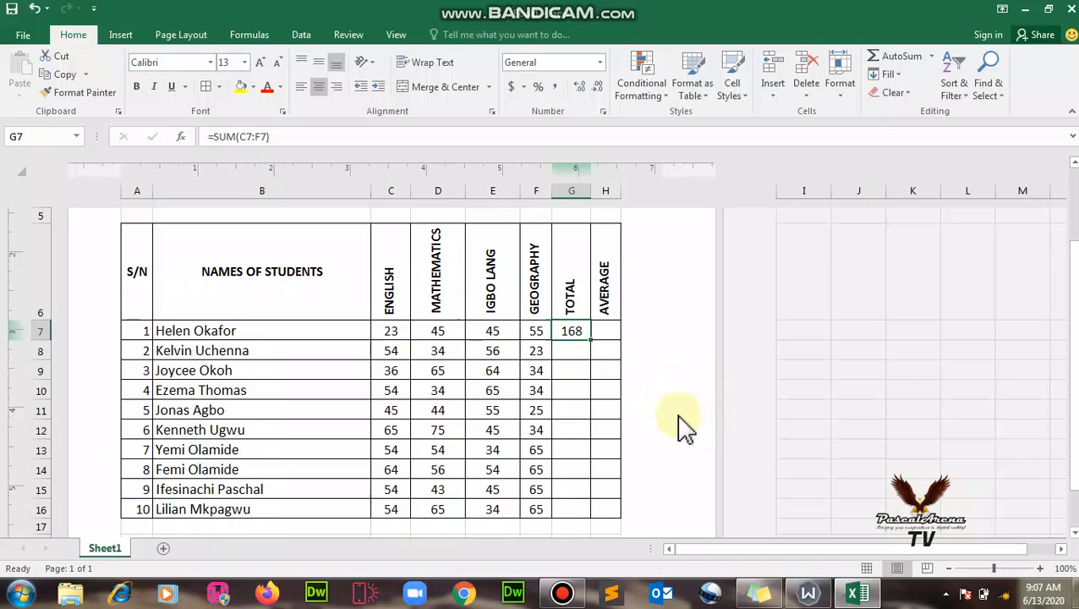
key(Delete)
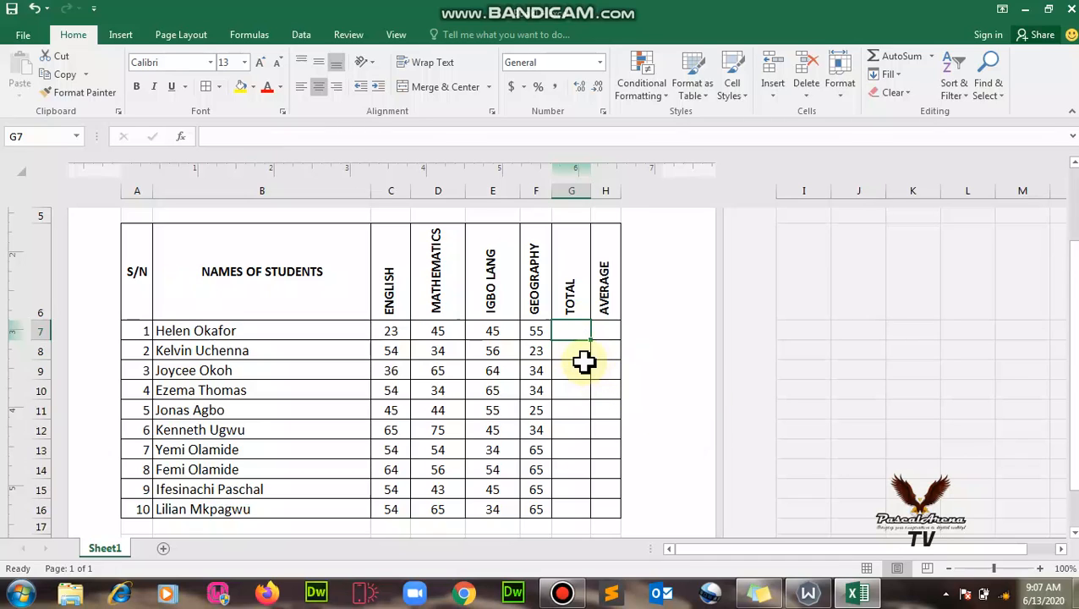
click(568, 392)
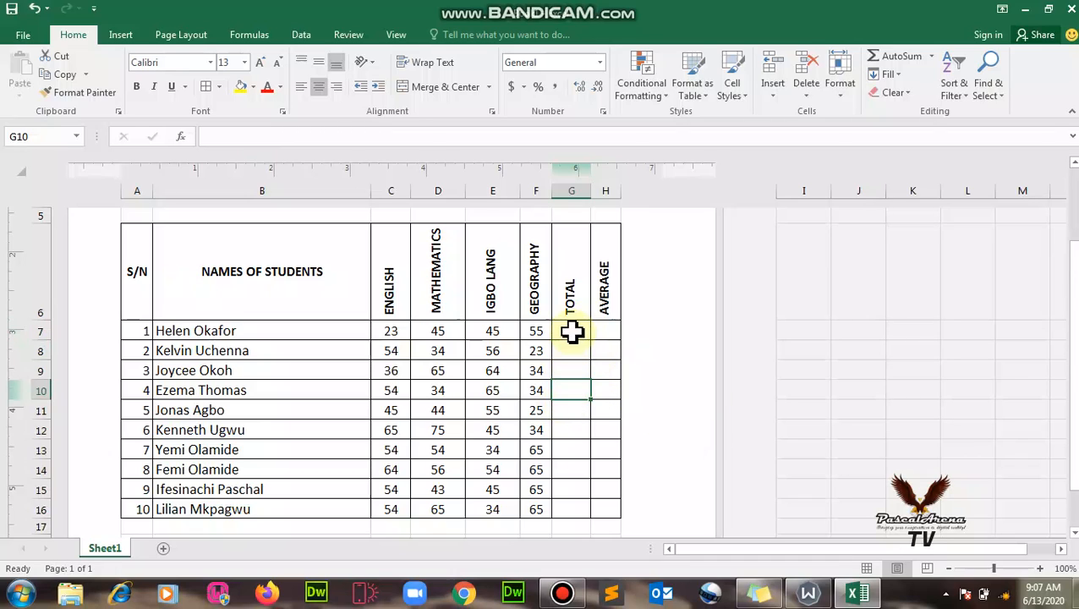
Insert the AutoSum formula =SUM(C7:F7) in cell G7 to total the first student's scores.
click(572, 332)
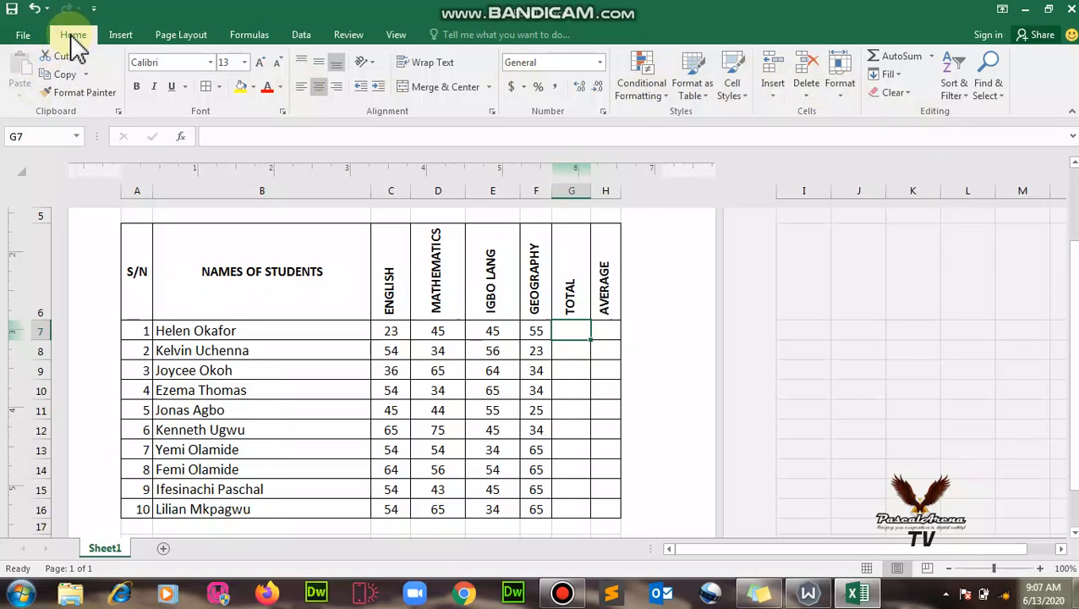
click(932, 58)
click(906, 76)
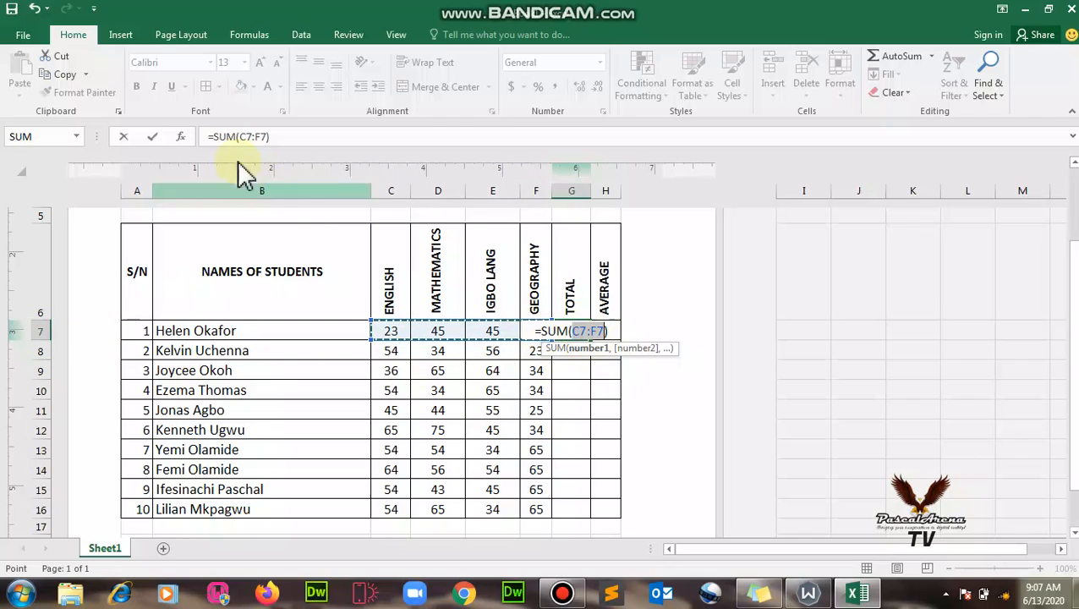
drag(271, 137, 207, 137)
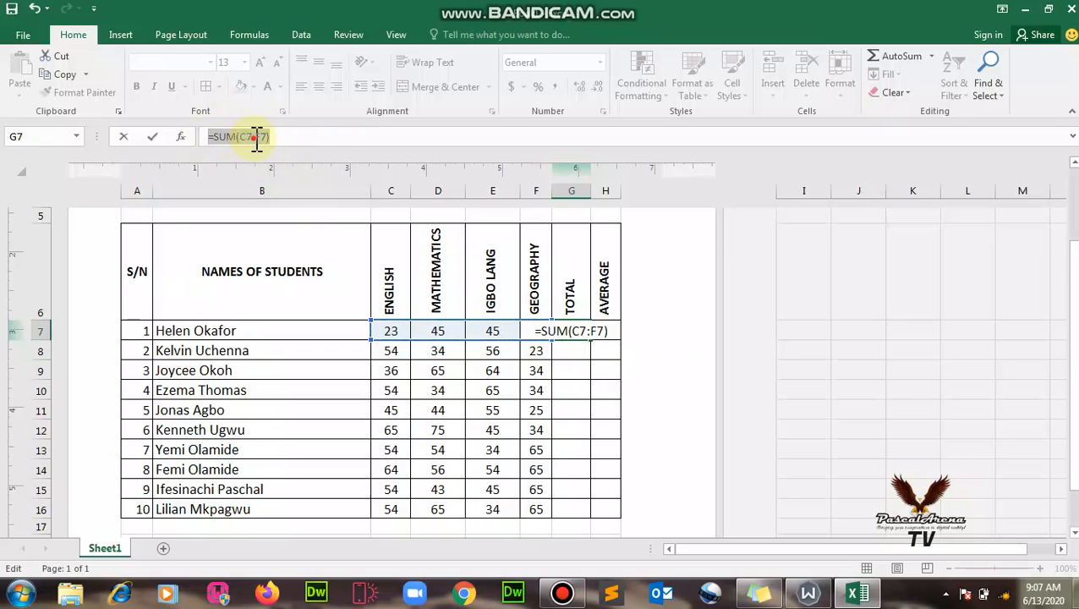
click(256, 137)
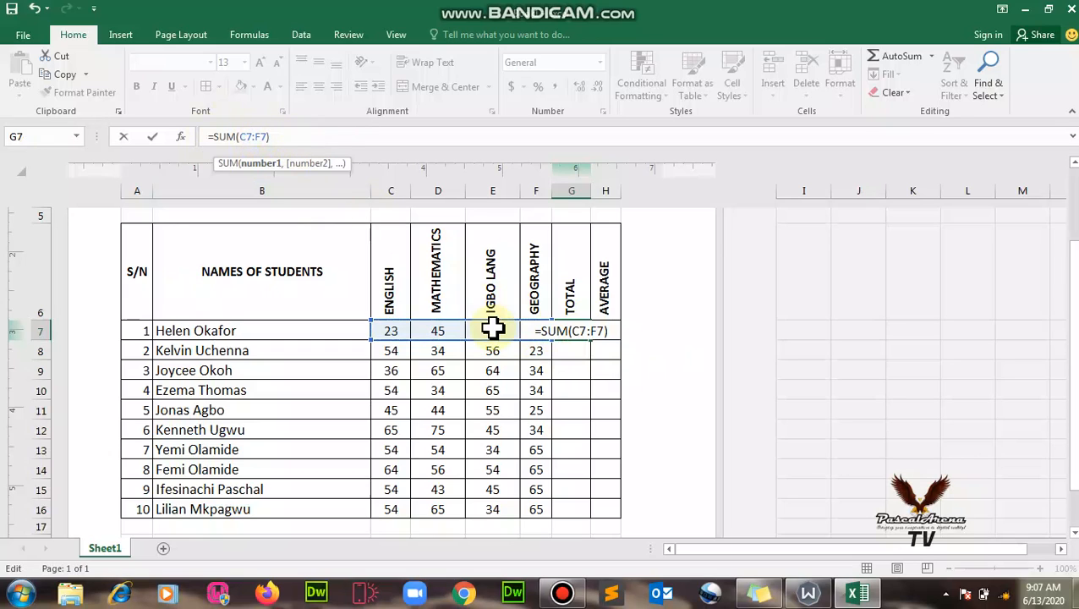
key(Return)
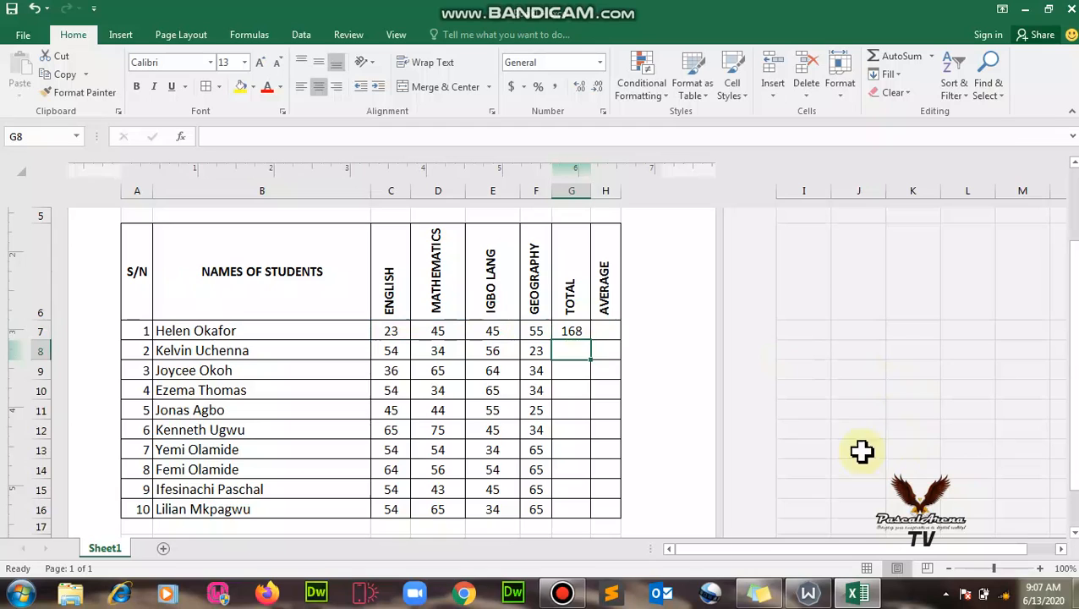
Select the first student's total in G7, and search for "cal" to open the Windows Calculator.
click(575, 332)
click(22, 592)
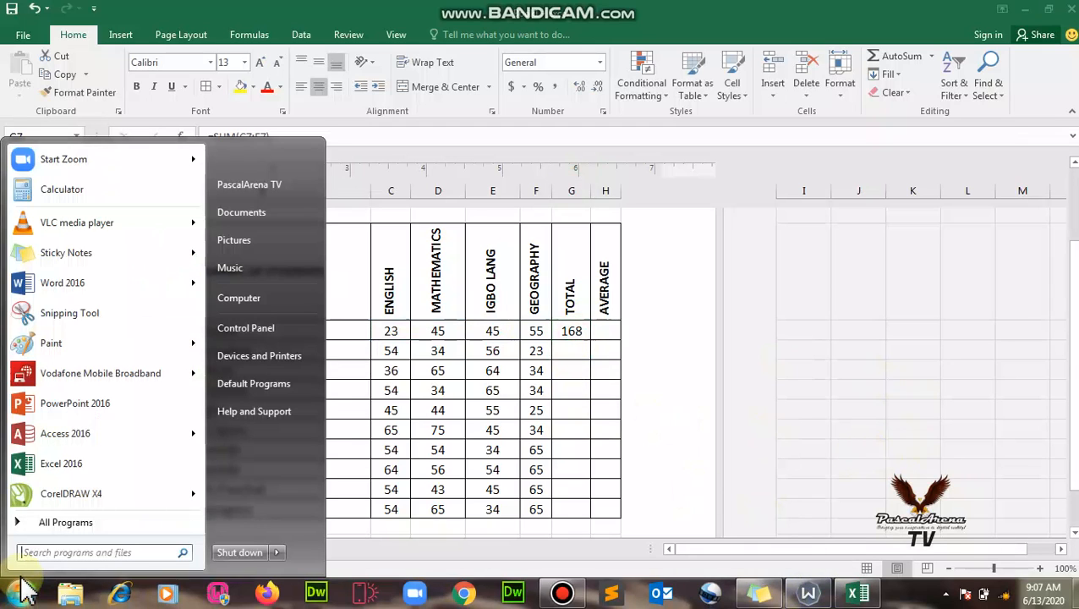
text(cal)
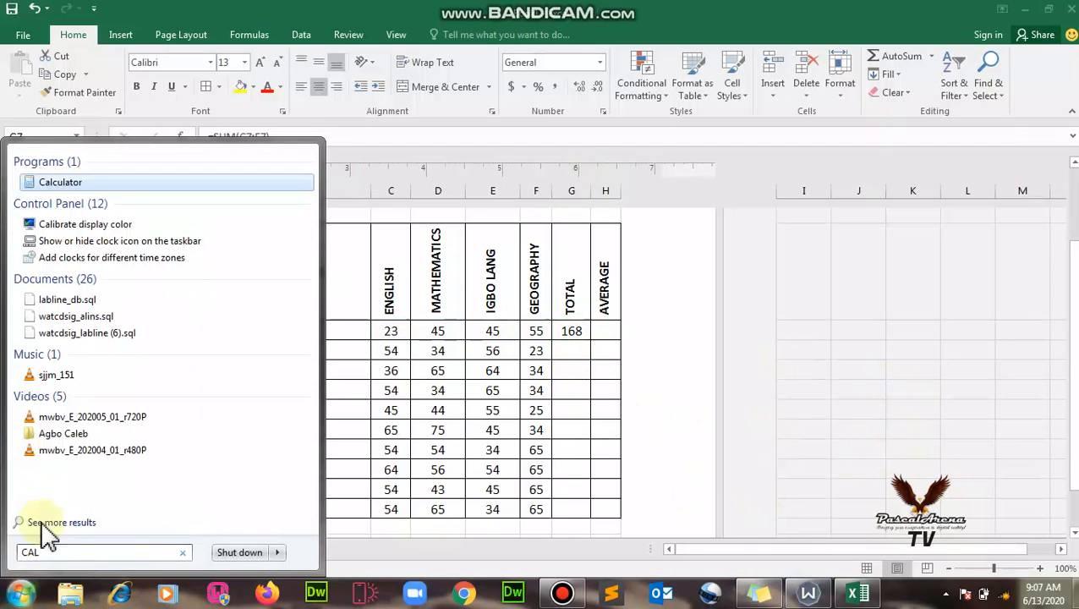
click(59, 180)
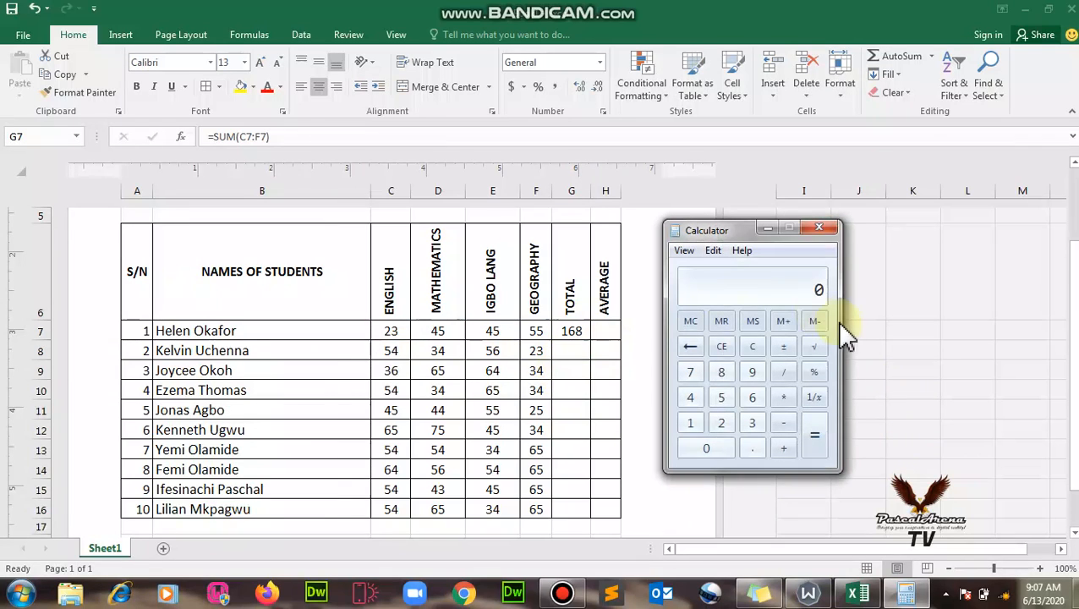
Add 23 + 45 + 45 + 55 in the Calculator to check the first student's total, and minimize the Calculator.
click(722, 423)
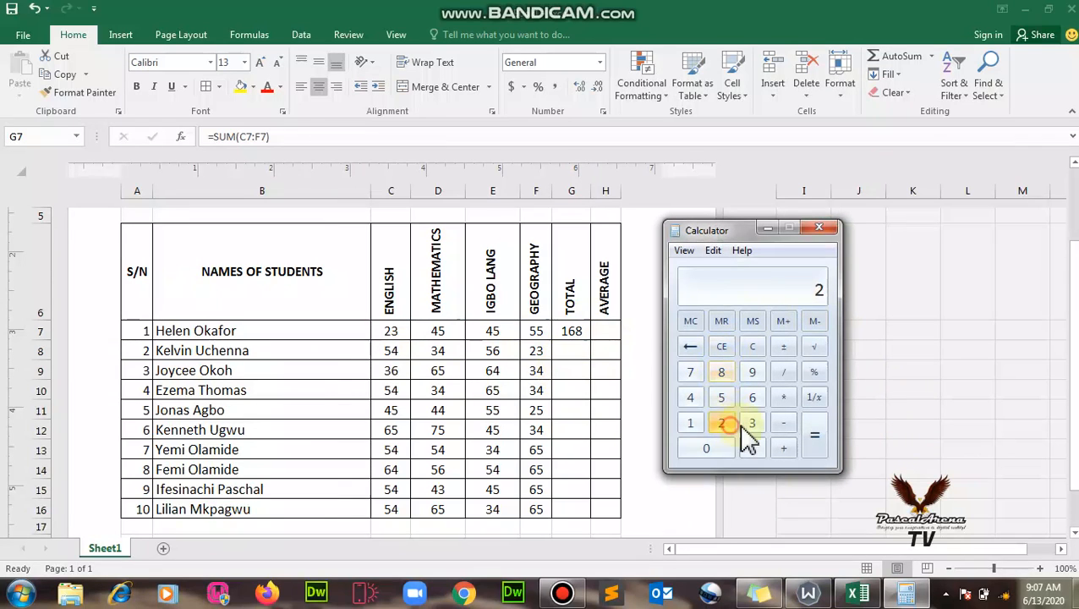
click(752, 423)
click(785, 449)
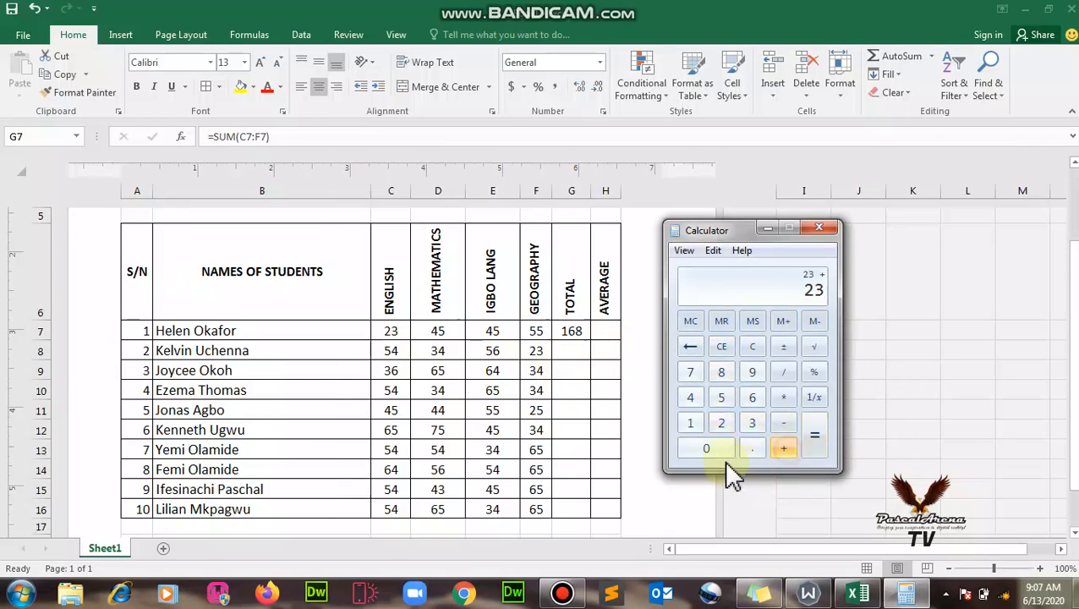
click(691, 398)
click(721, 398)
click(784, 449)
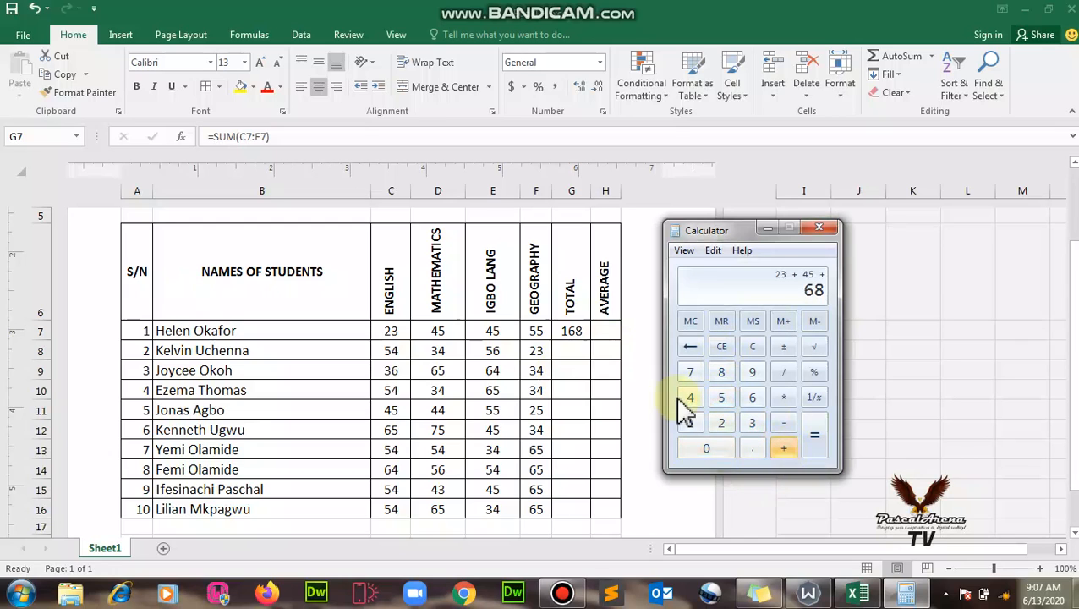
click(690, 398)
click(722, 397)
click(789, 449)
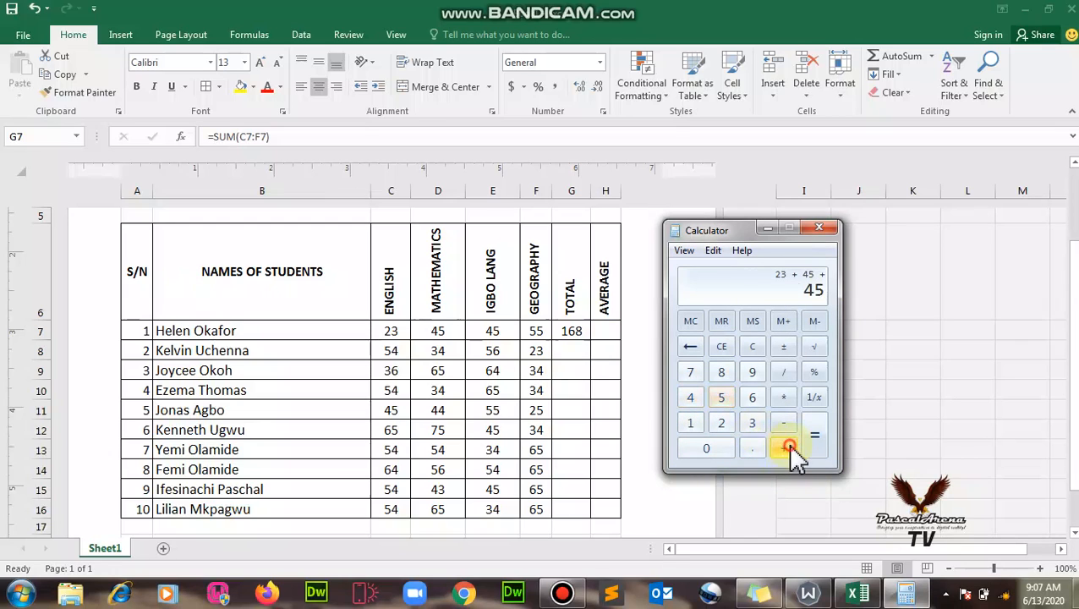
click(722, 397)
click(722, 397)
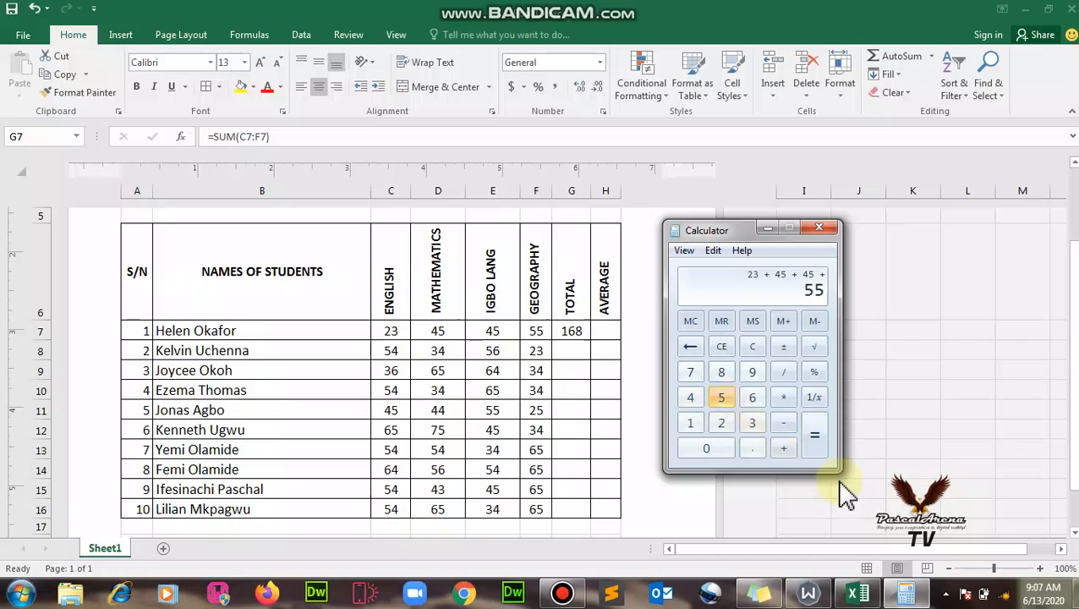
click(814, 445)
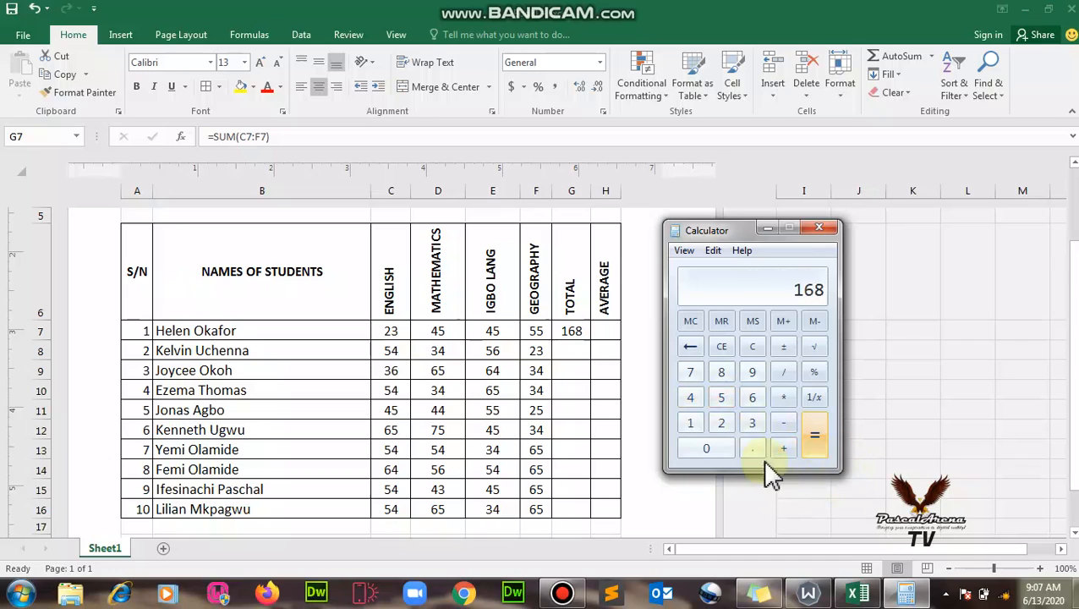
click(768, 229)
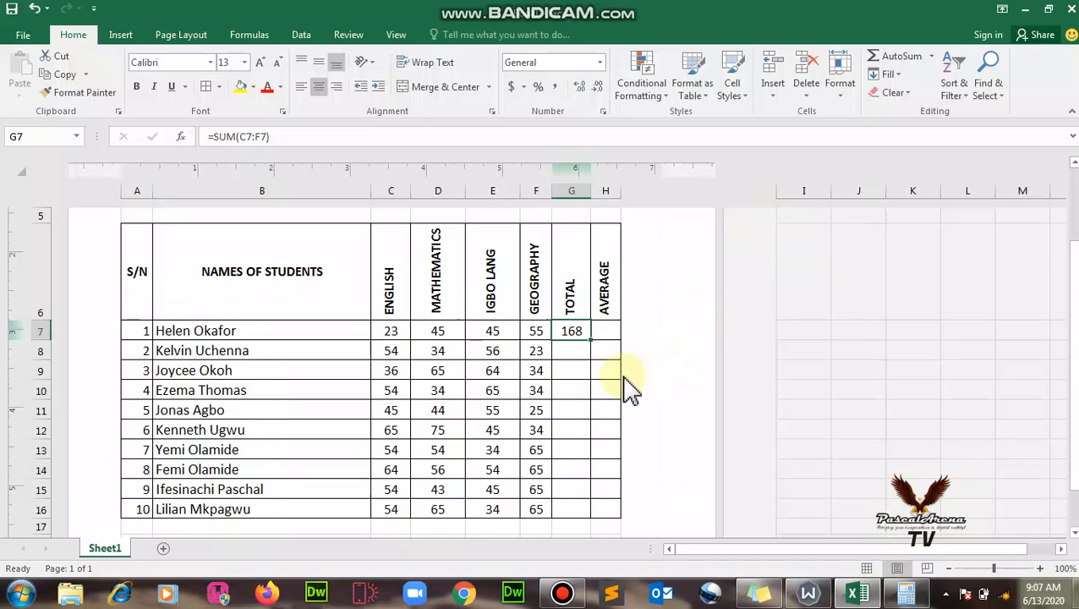
Insert the AutoSum formula =SUM(C8:F8) in cell G8 to total the second student's scores.
click(569, 352)
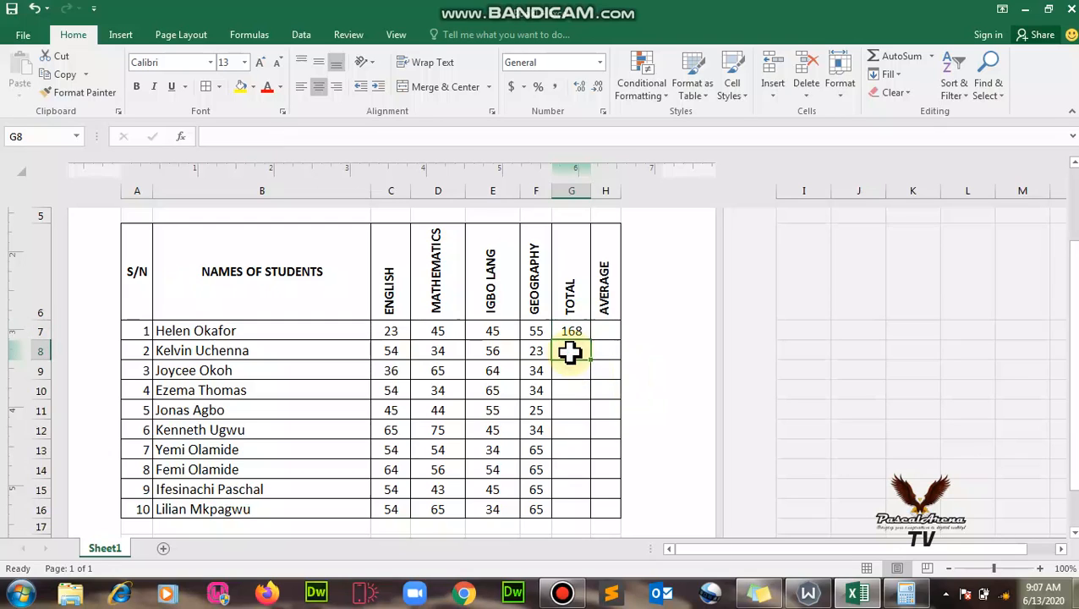
click(935, 60)
click(922, 78)
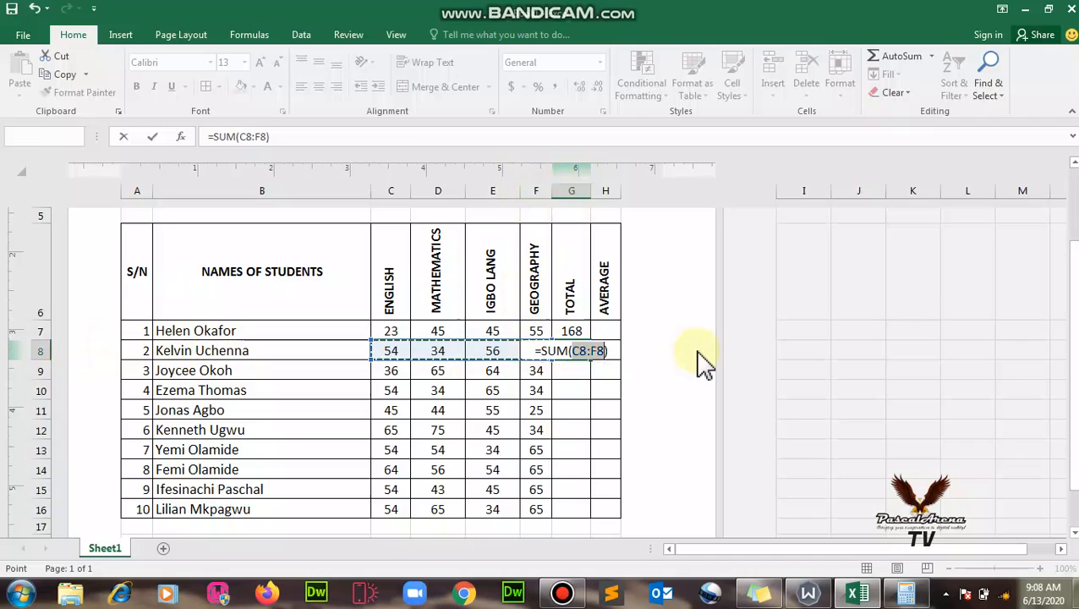
key(Return)
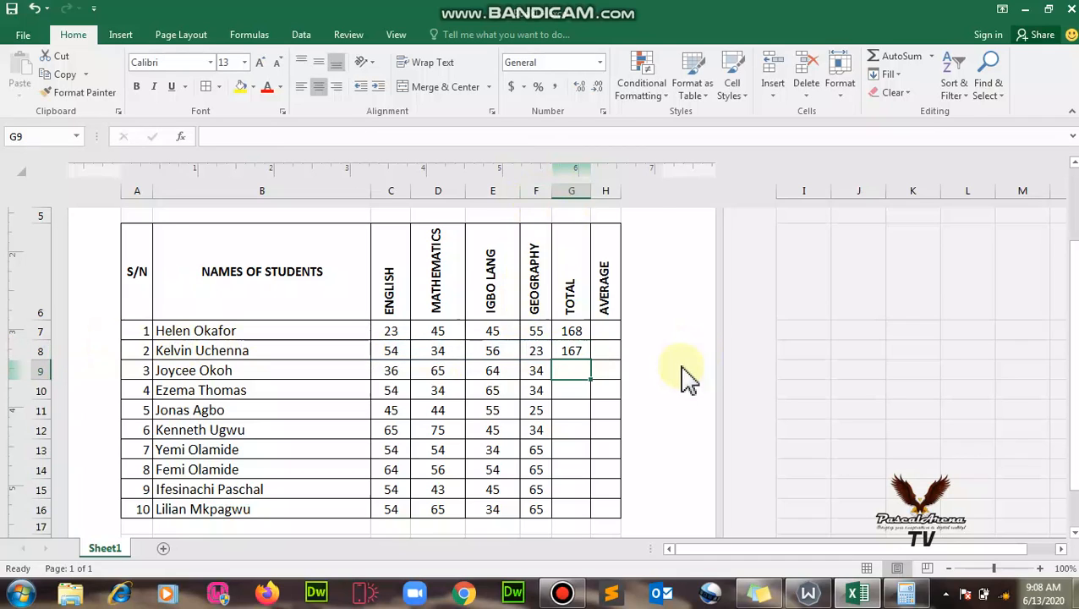
click(580, 353)
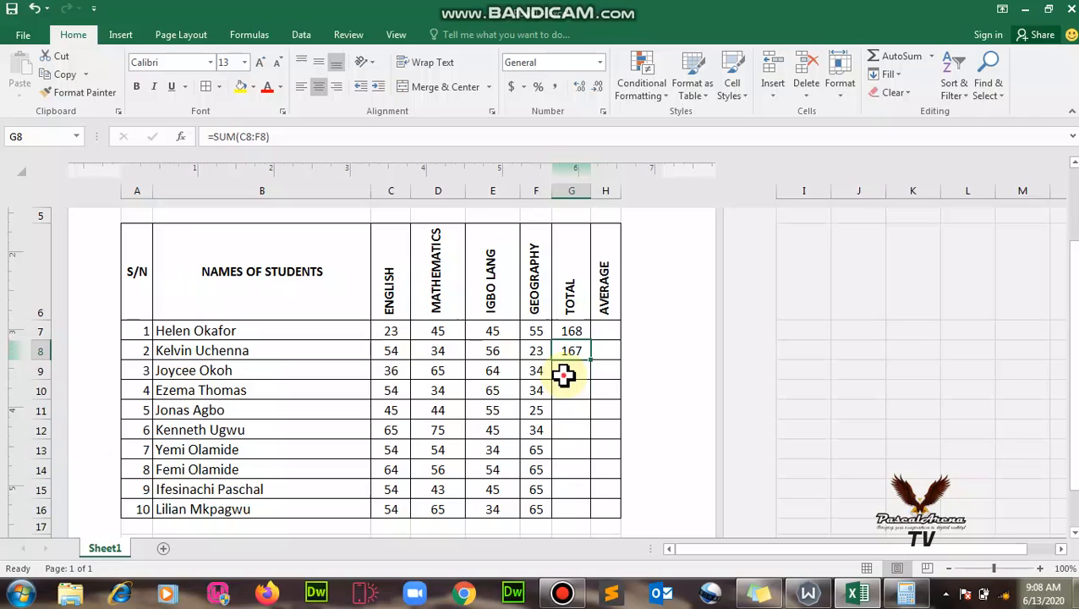
Try to total the third student's scores in cell G9 with AutoSum's suggested range G7:G8, and clear the cell.
click(564, 377)
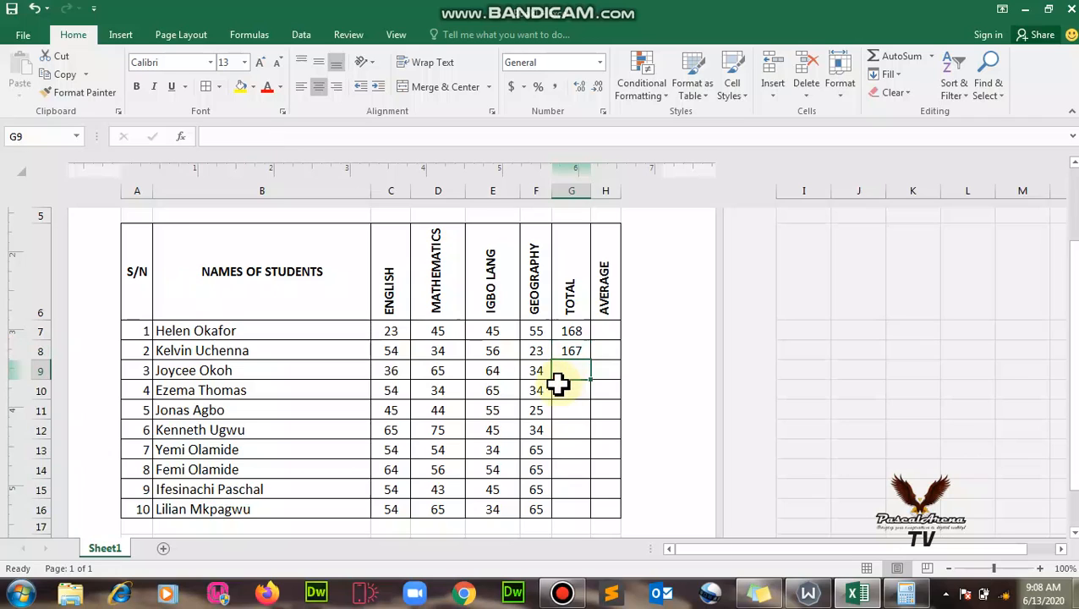
click(929, 59)
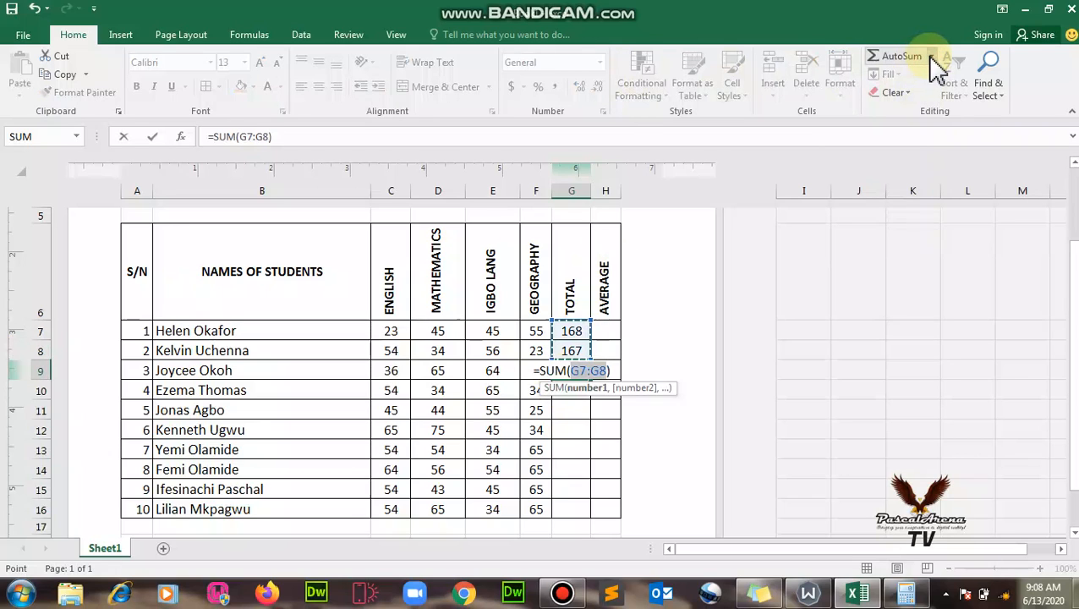
click(931, 56)
click(931, 77)
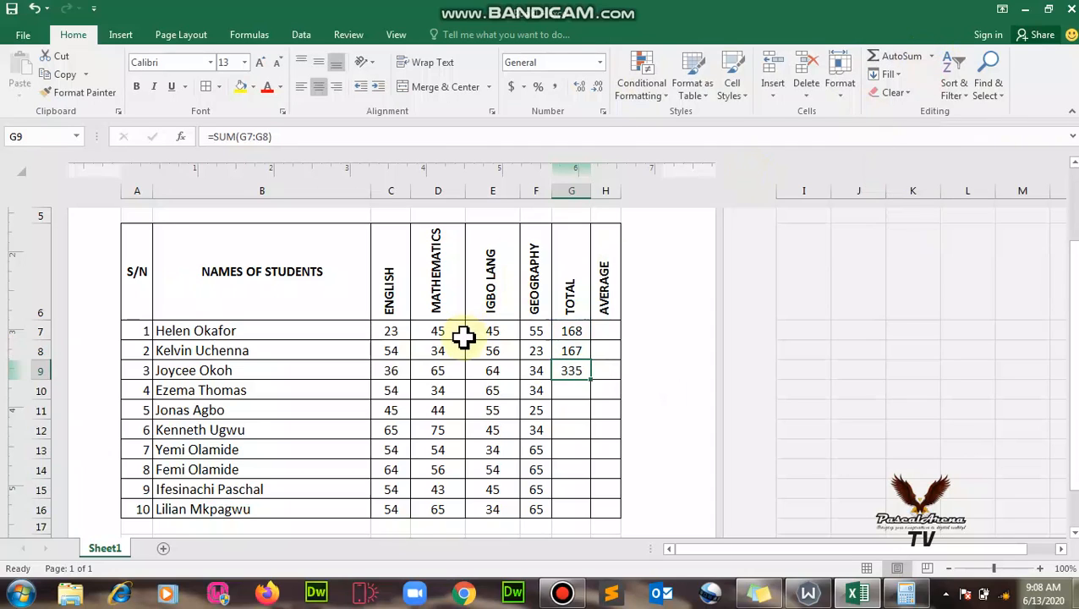
click(526, 409)
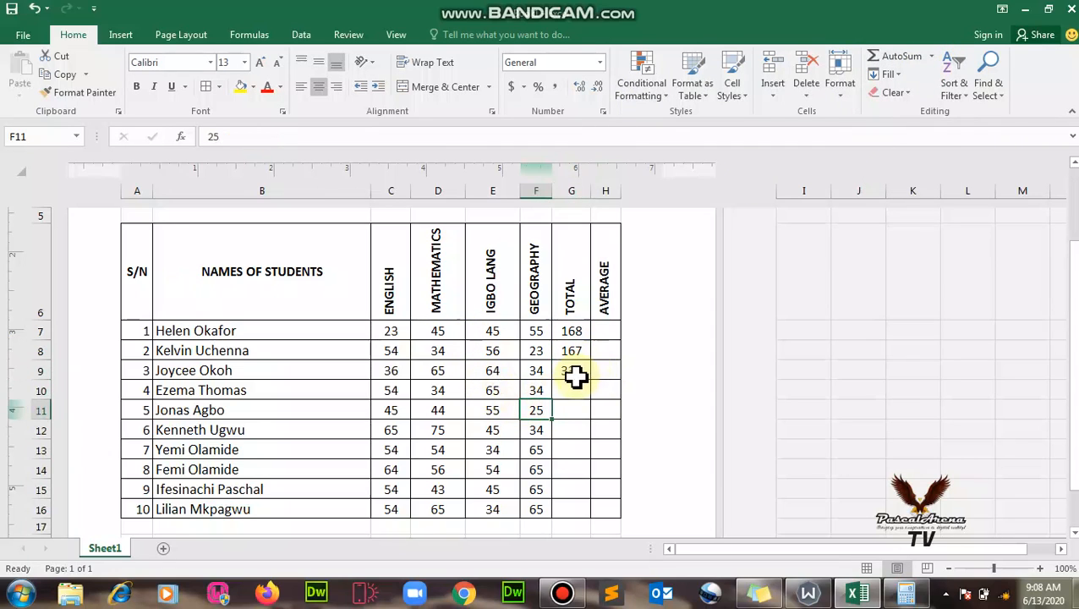
click(575, 378)
key(Delete)
click(584, 409)
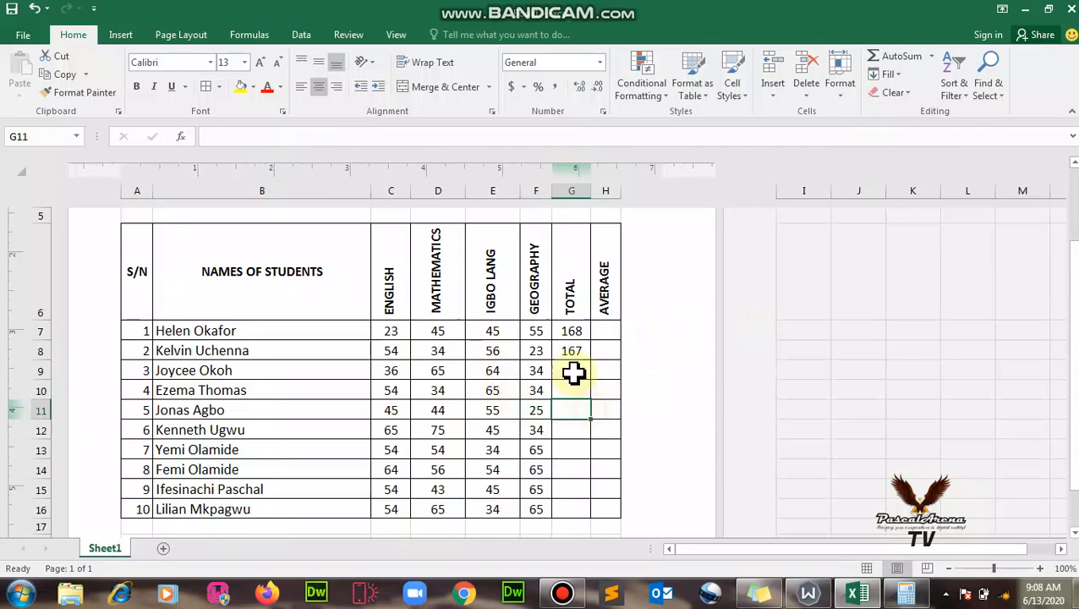
Total the third student's scores in cell G9 with AutoSum, correcting the suggested range so the formula reads =SUM(C9:F9).
click(574, 373)
click(931, 56)
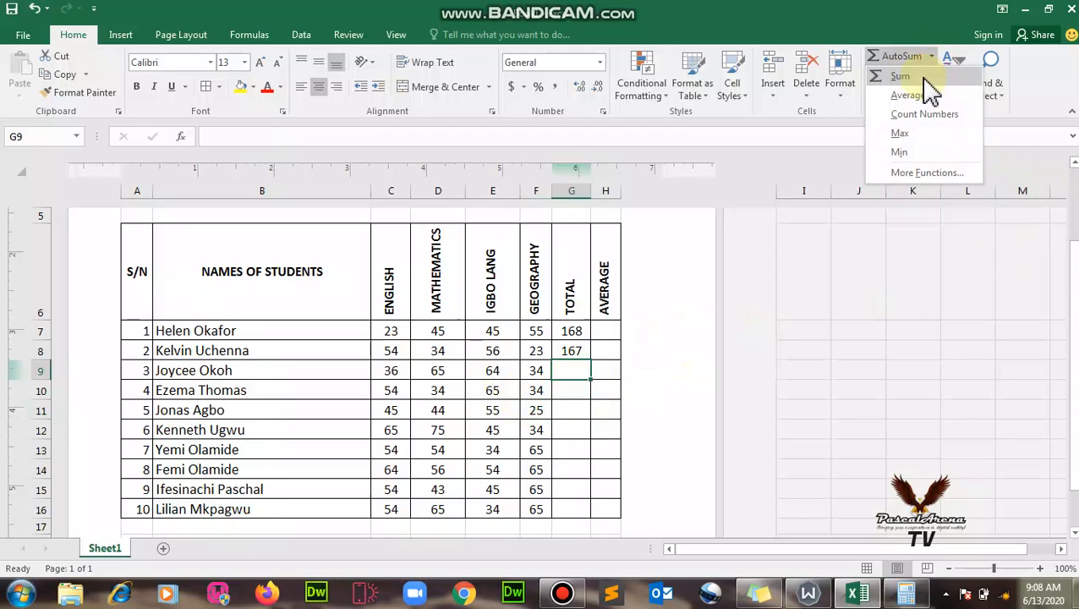
click(926, 77)
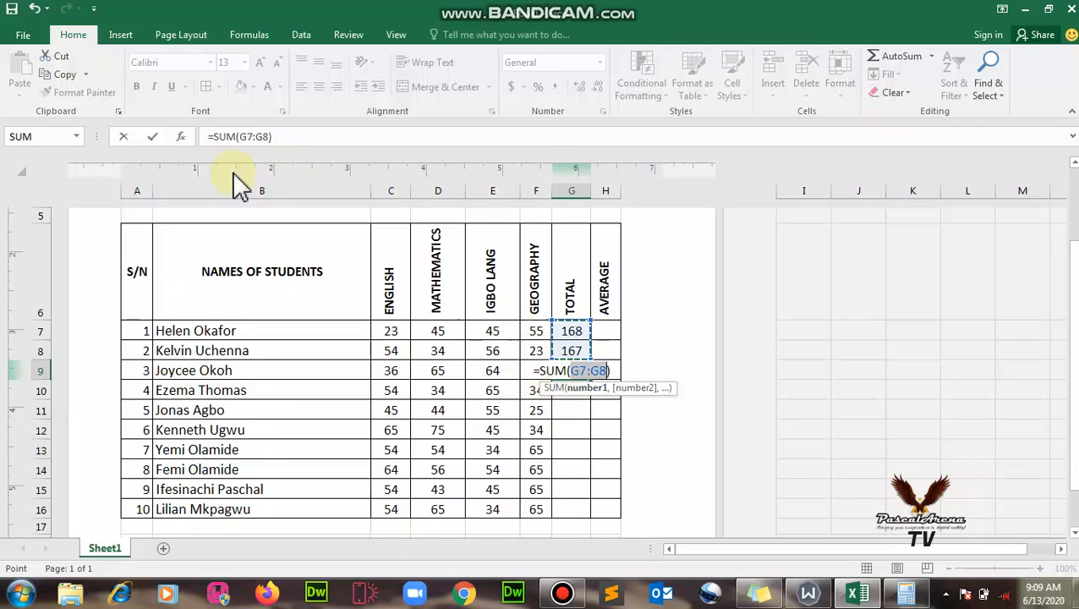
click(246, 136)
drag(250, 136, 247, 137)
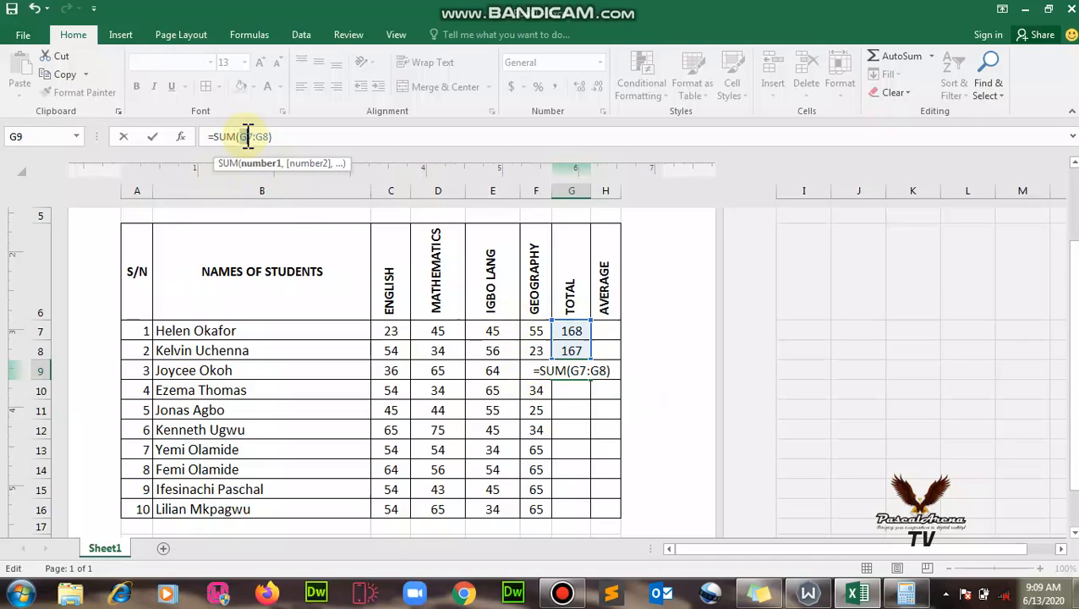
text(C)
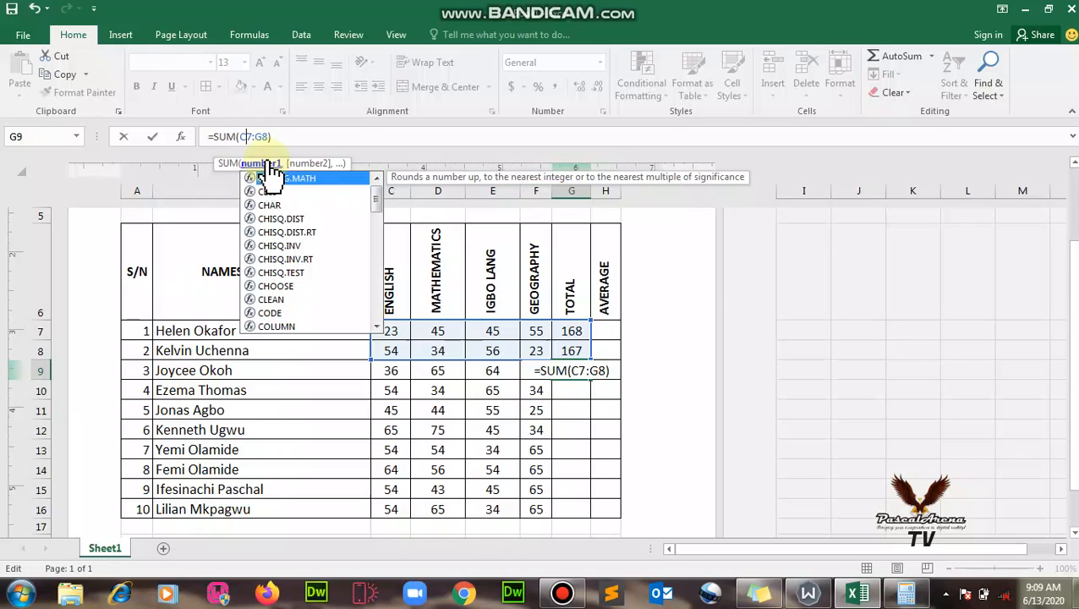
key(Delete)
text(9)
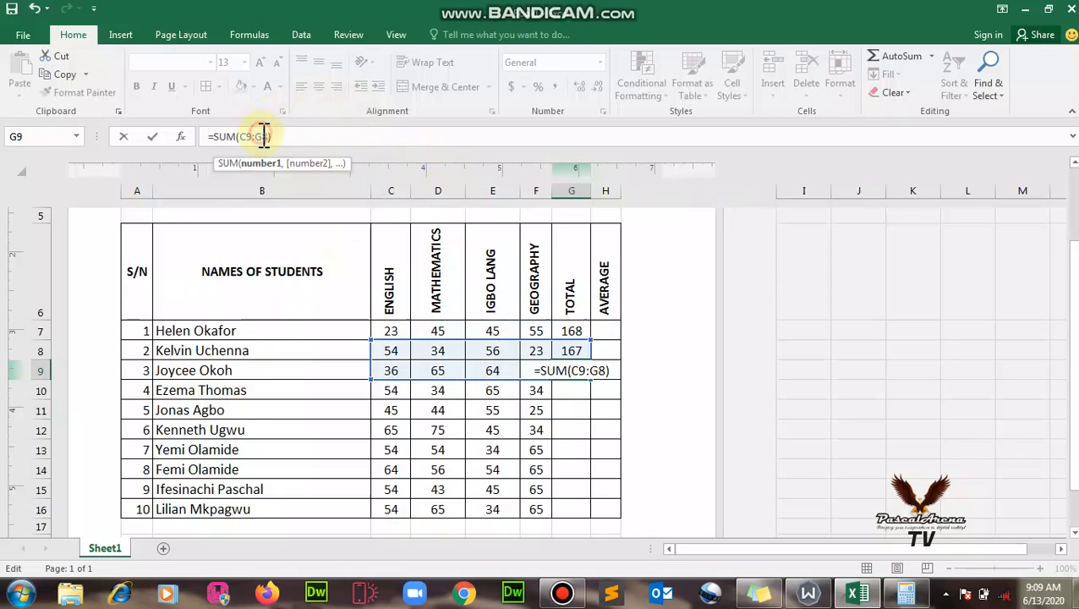
key(Delete)
text(F)
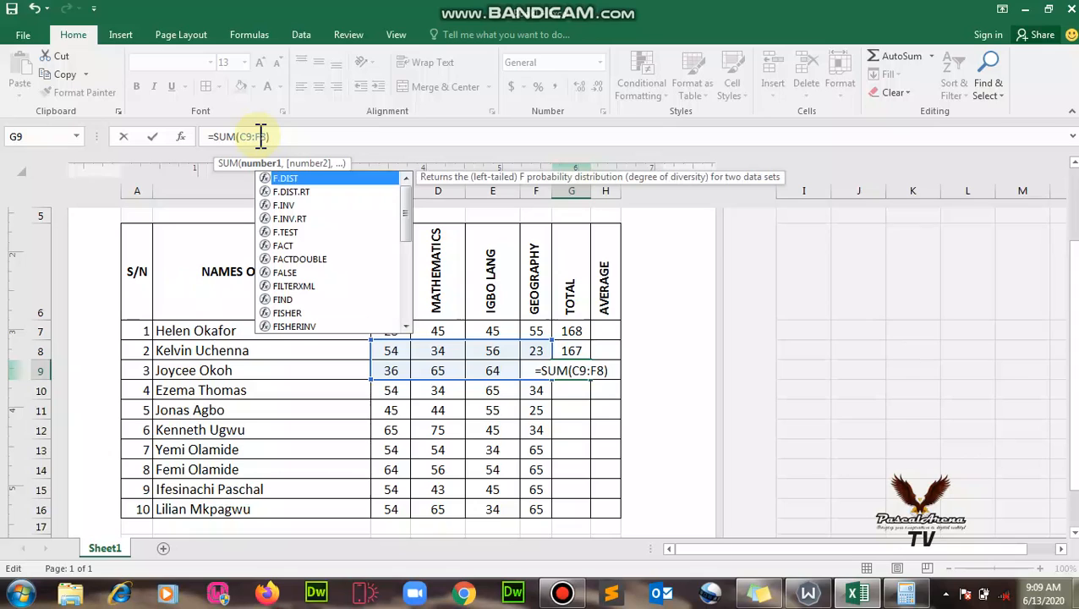
key(Delete)
text(9)
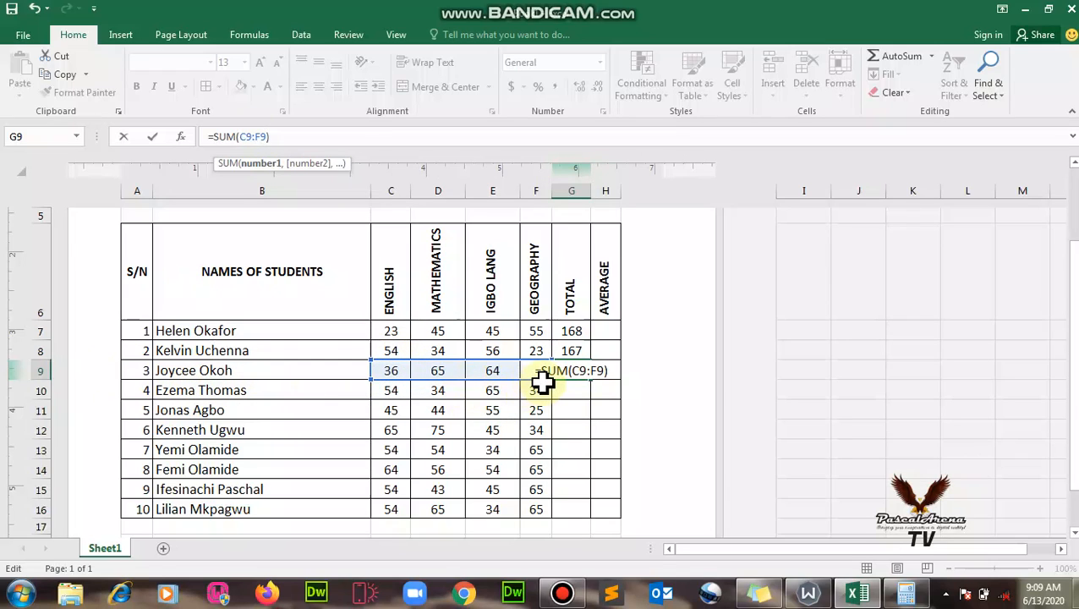
key(Return)
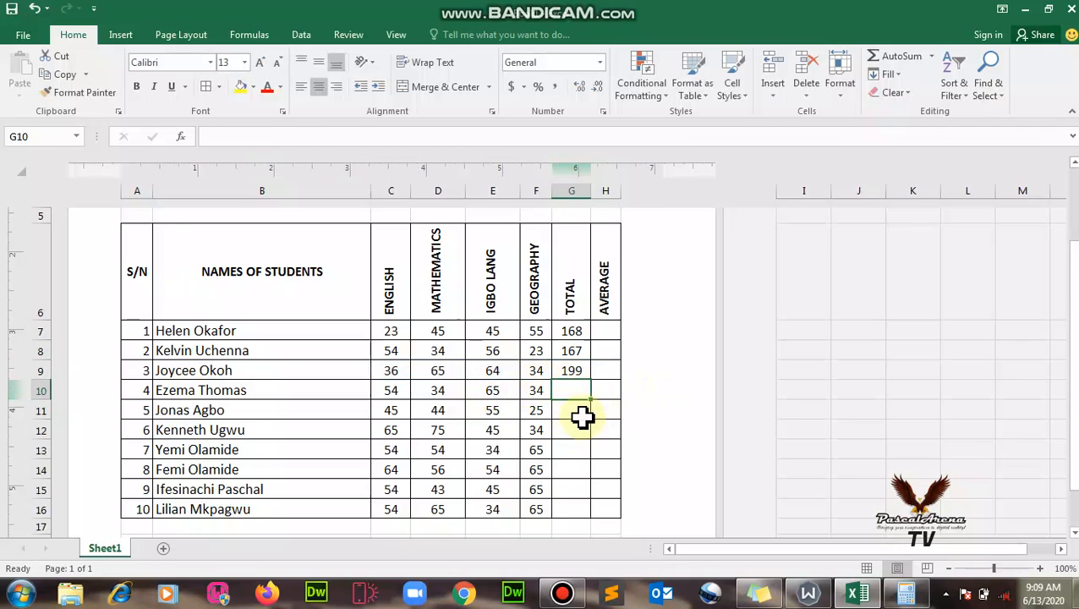
Total the fourth student's scores in cell G10 with AutoSum, changing the range so the formula reads =SUM(C10:F10).
click(582, 413)
click(573, 385)
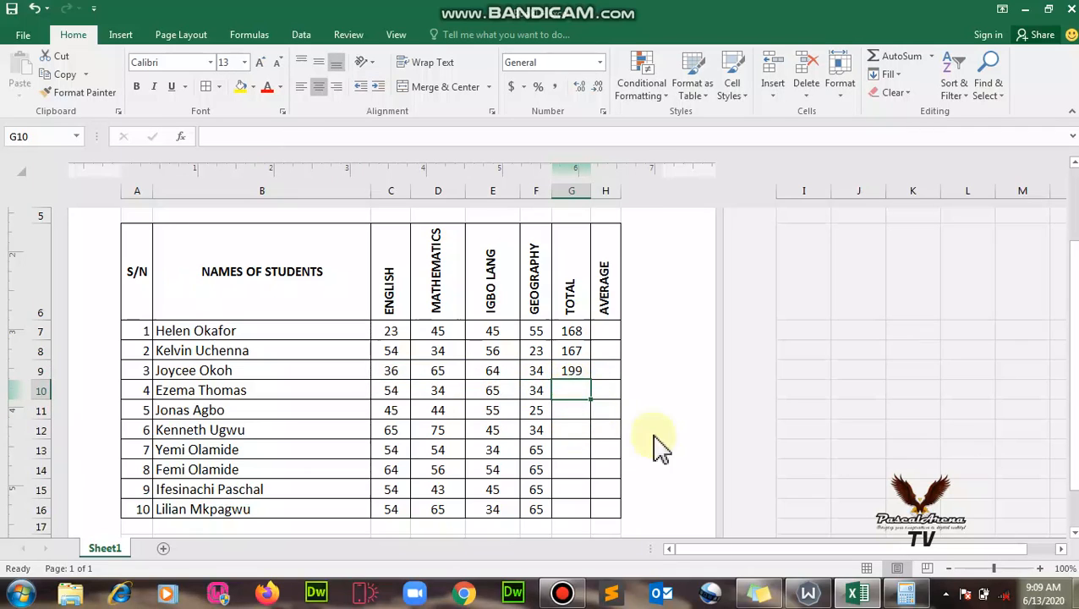
click(931, 56)
click(902, 78)
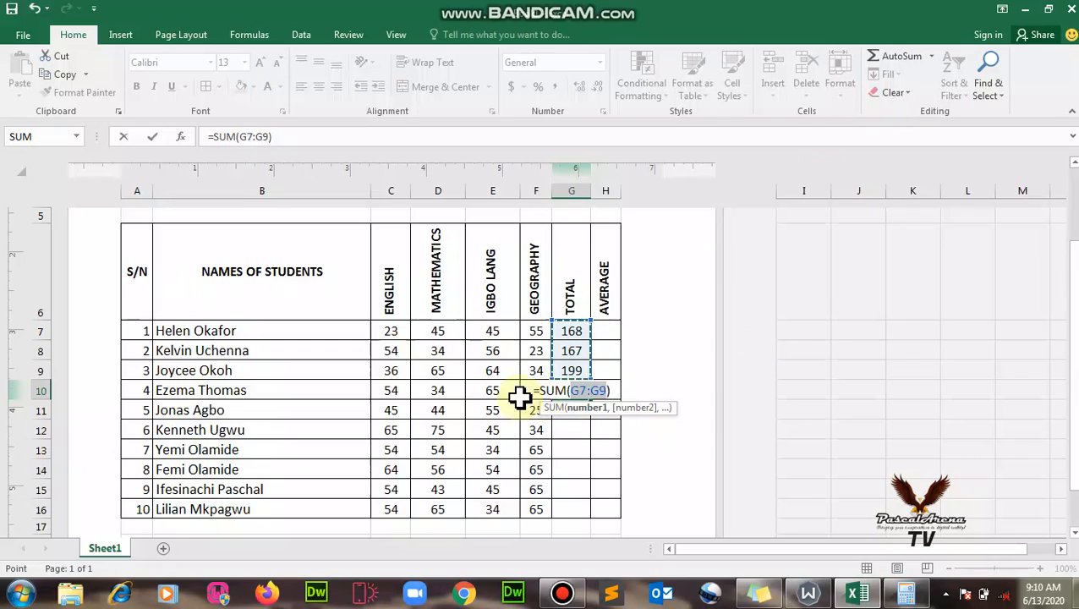
click(241, 138)
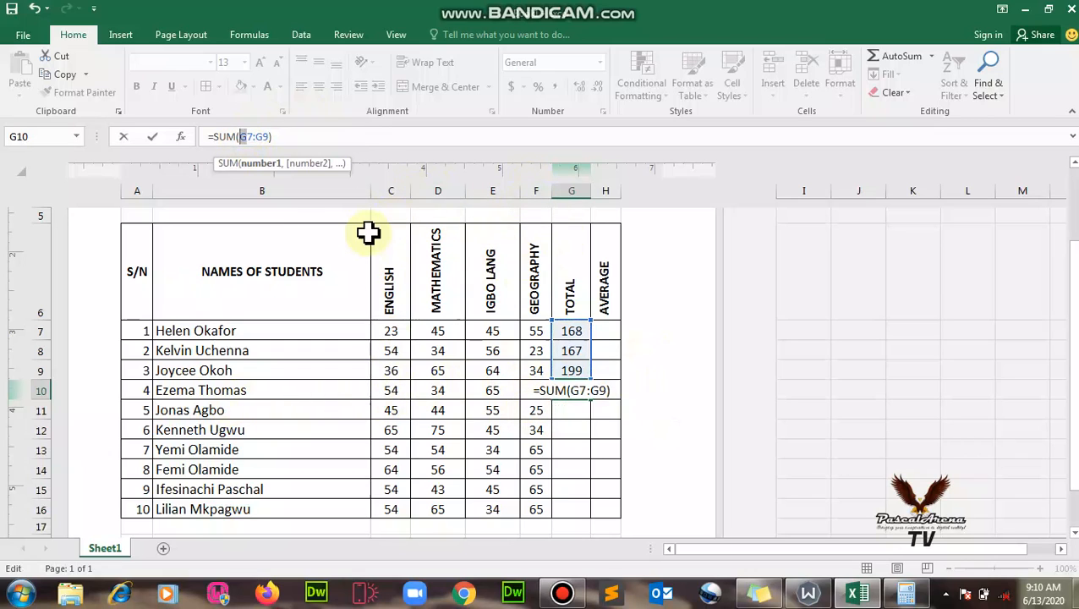
text(C10)
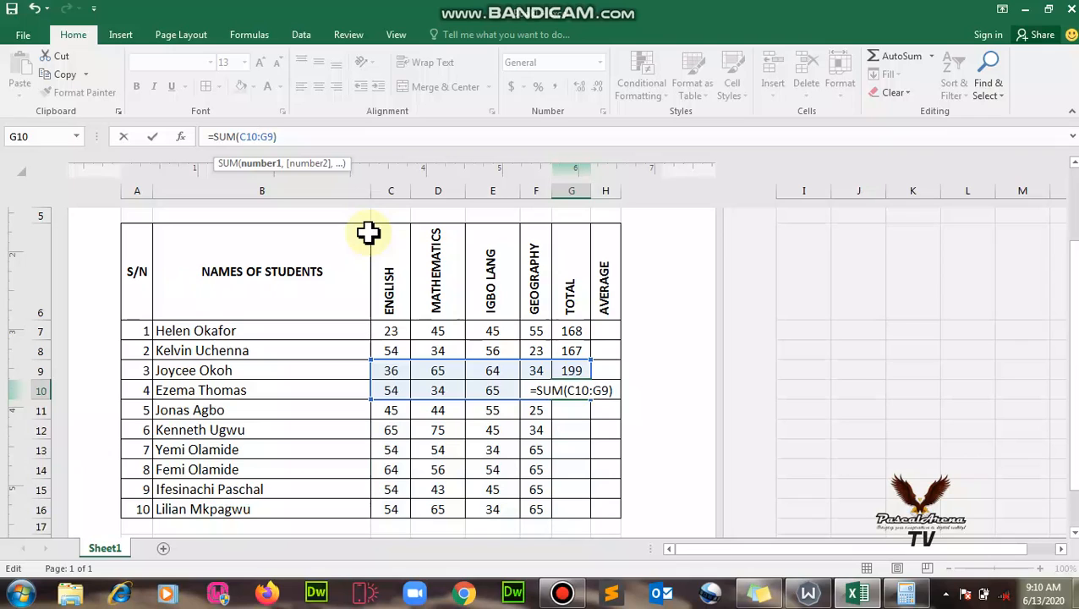
key(Right)
key(Right)
key(BackSpace)
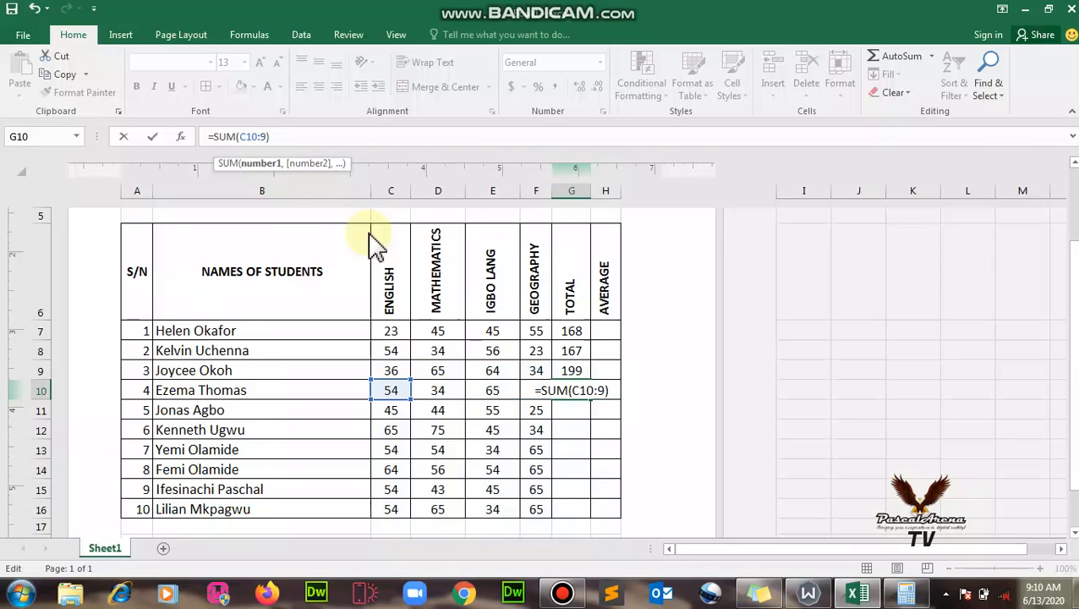
text(F10)
key(Delete)
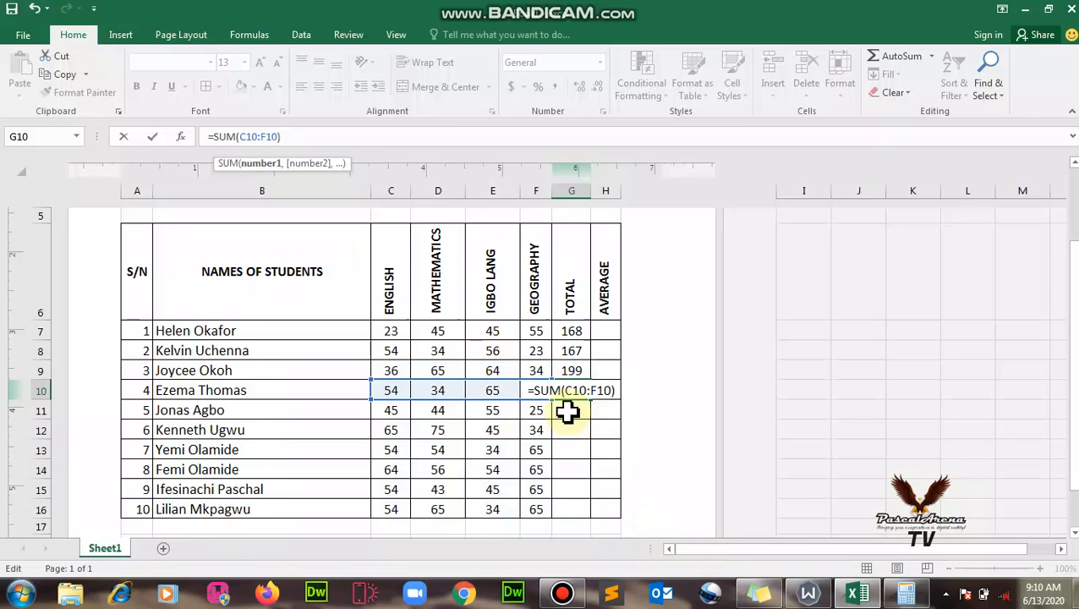
key(ctrl+Return)
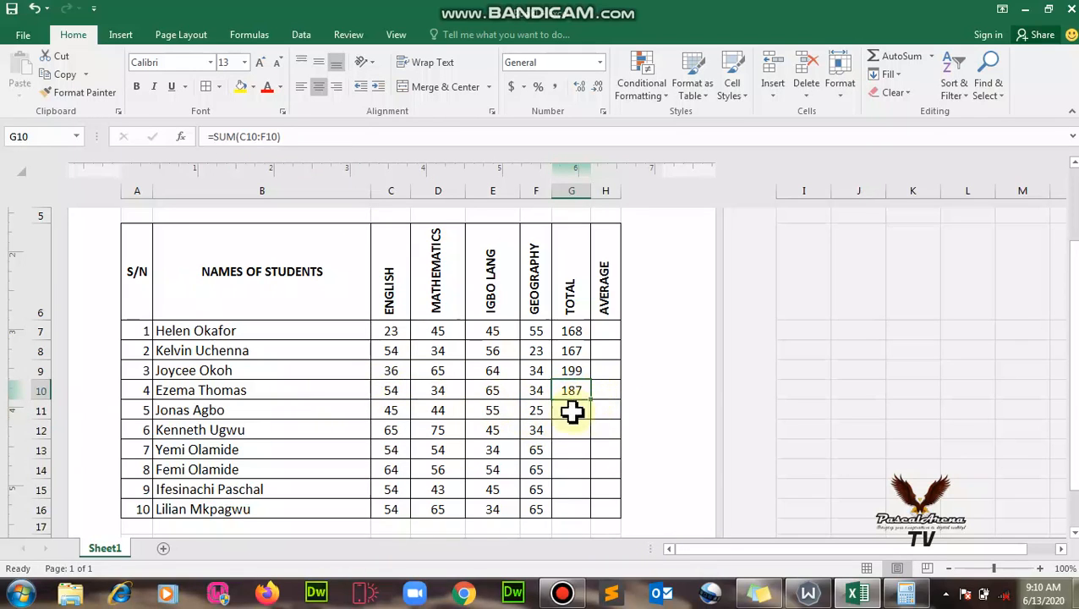
Fill the total formula from G10 down through G16, and undo the fill.
click(610, 390)
click(567, 390)
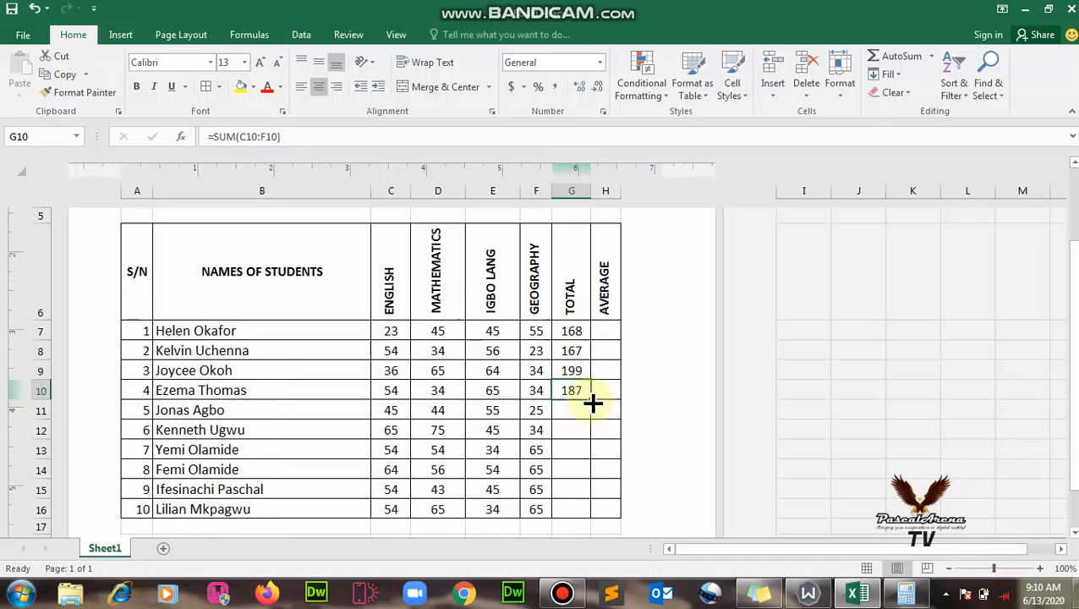
drag(592, 401, 595, 516)
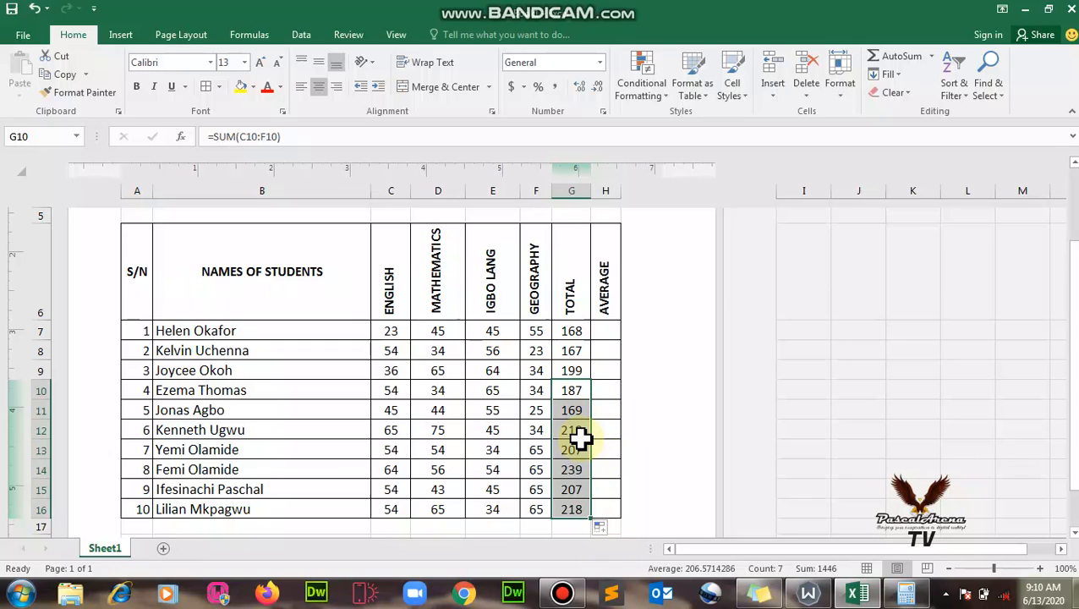
scroll(578, 429, down, 1)
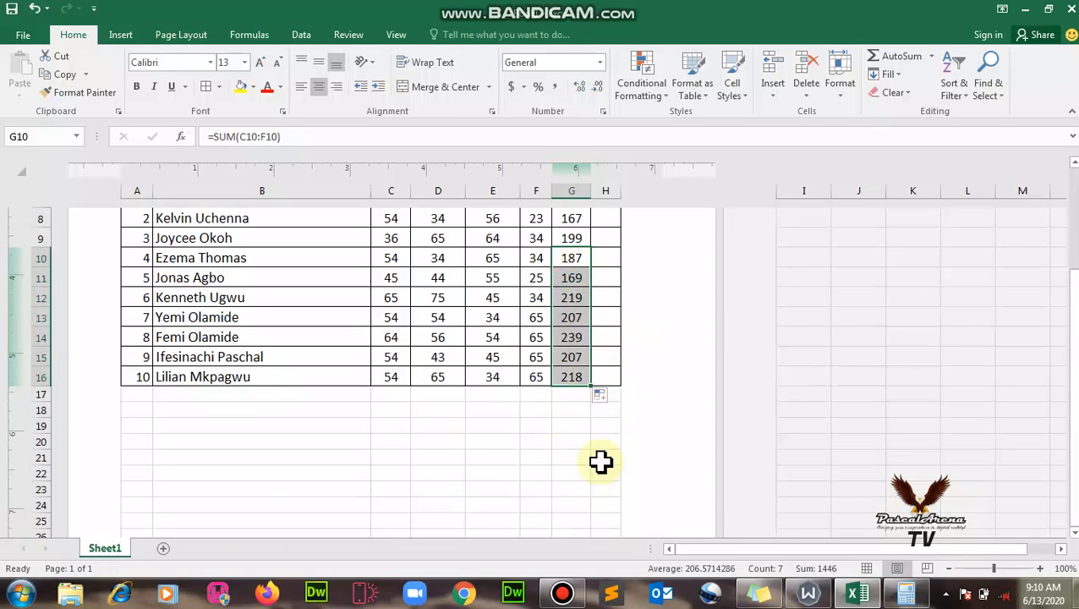
scroll(596, 406, up, 1)
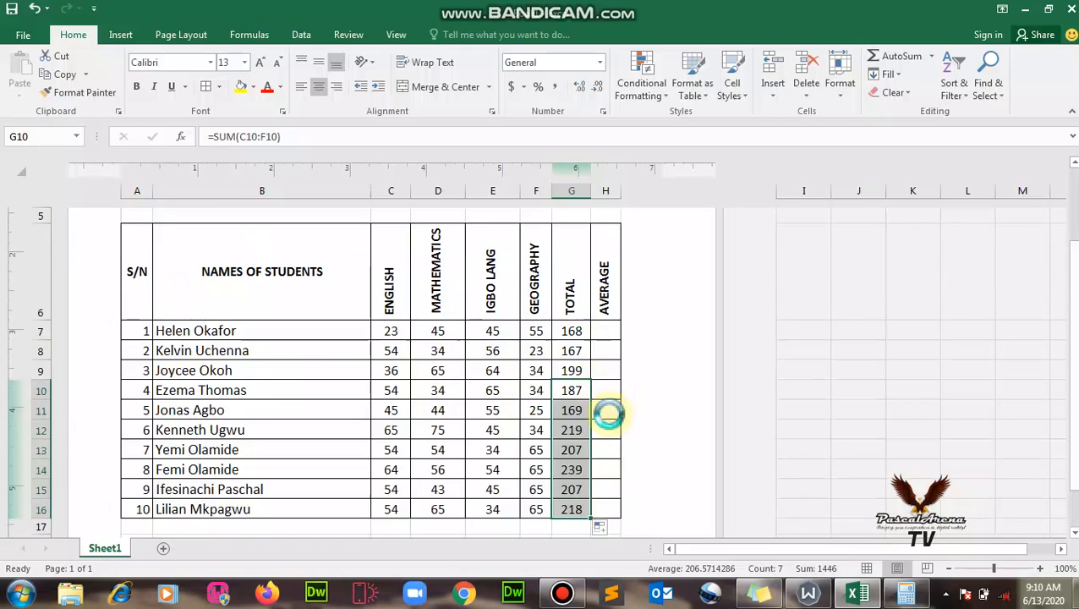
key(ctrl+z)
Reselect cell G10 and copy its total formula down through G16 for the remaining students.
click(607, 413)
click(568, 385)
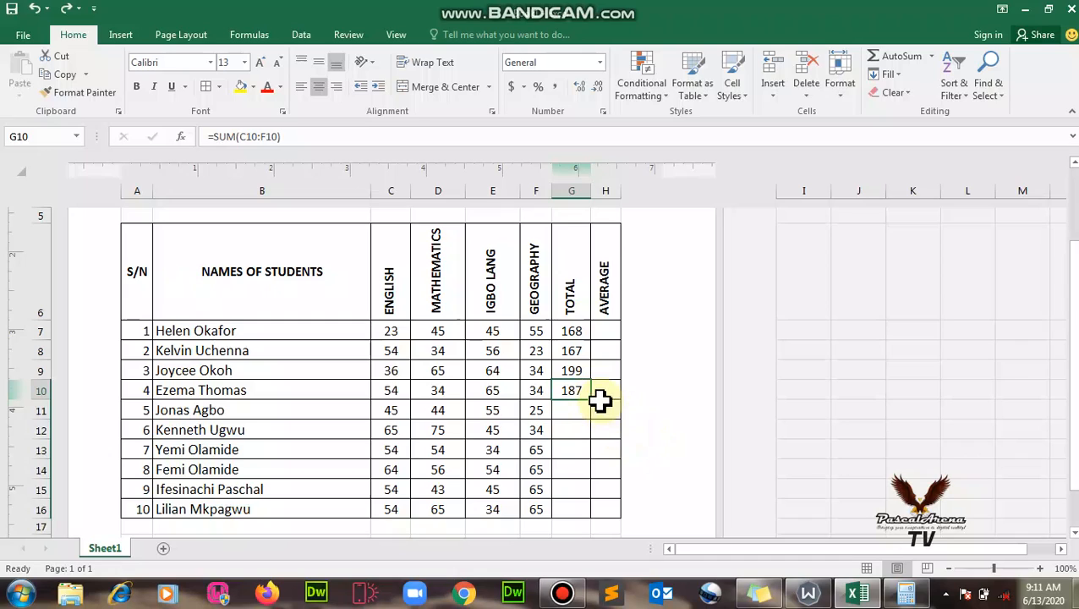
drag(591, 400, 599, 533)
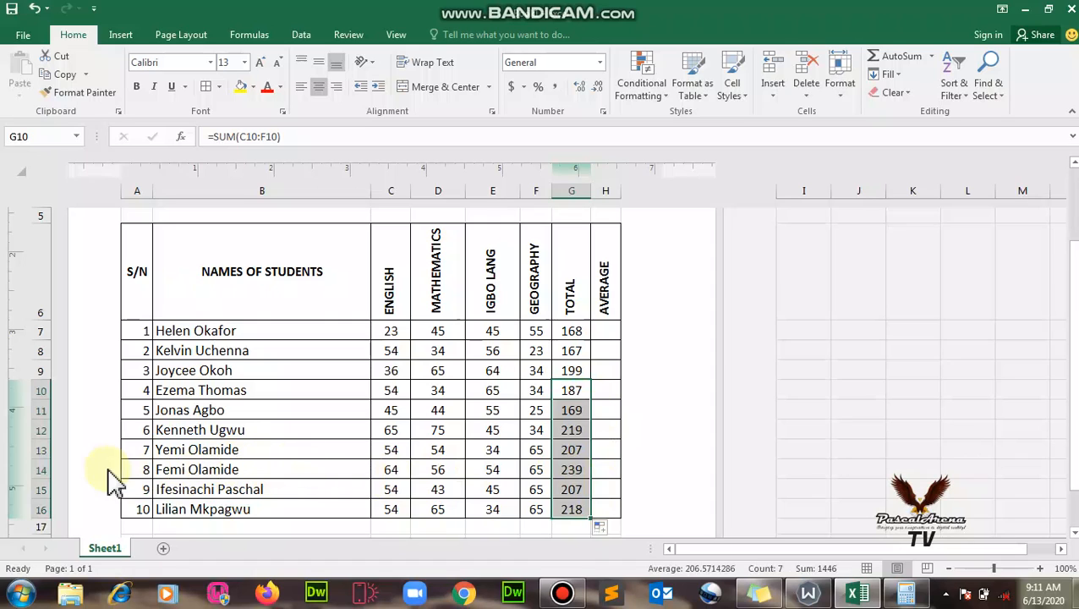
Add 64 + 56 + 54 + 65 in the Calculator to check the eighth student's total, and minimize the Calculator.
drag(135, 468, 571, 469)
click(912, 596)
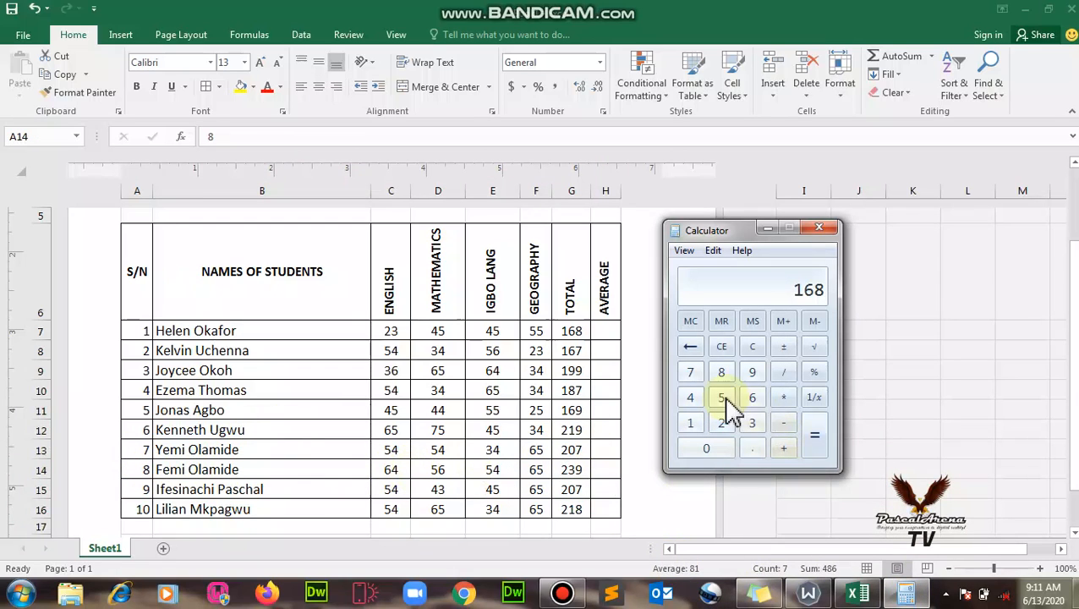
click(752, 398)
click(691, 398)
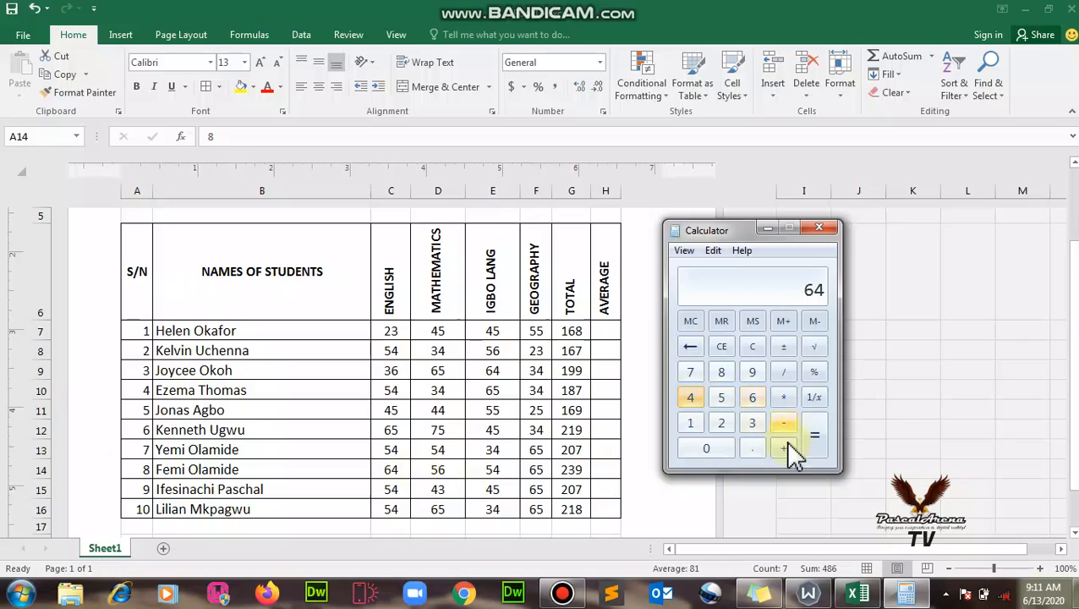
click(784, 449)
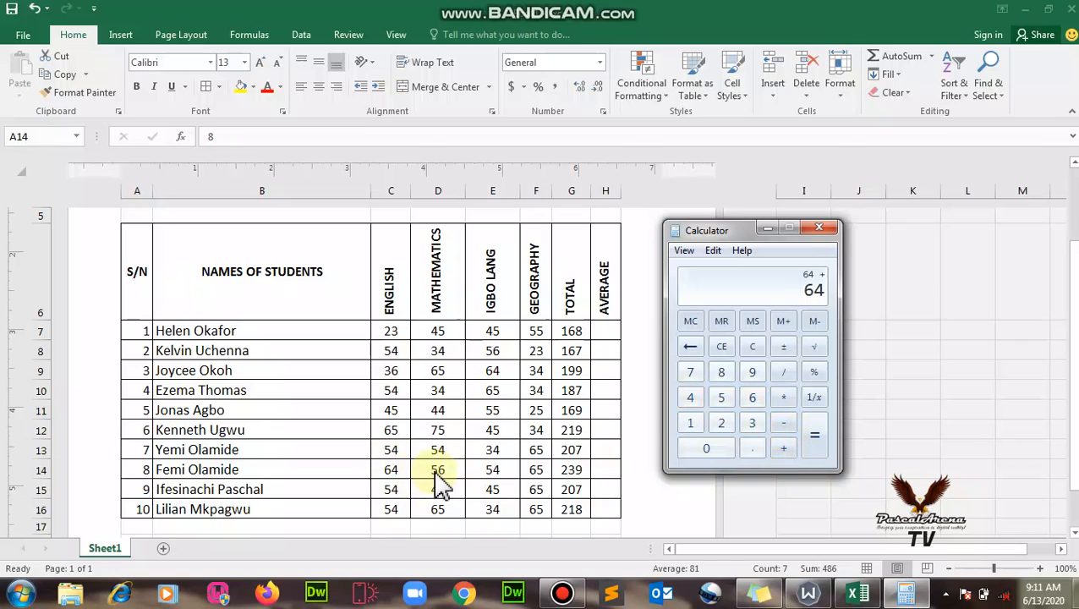
click(722, 398)
click(753, 398)
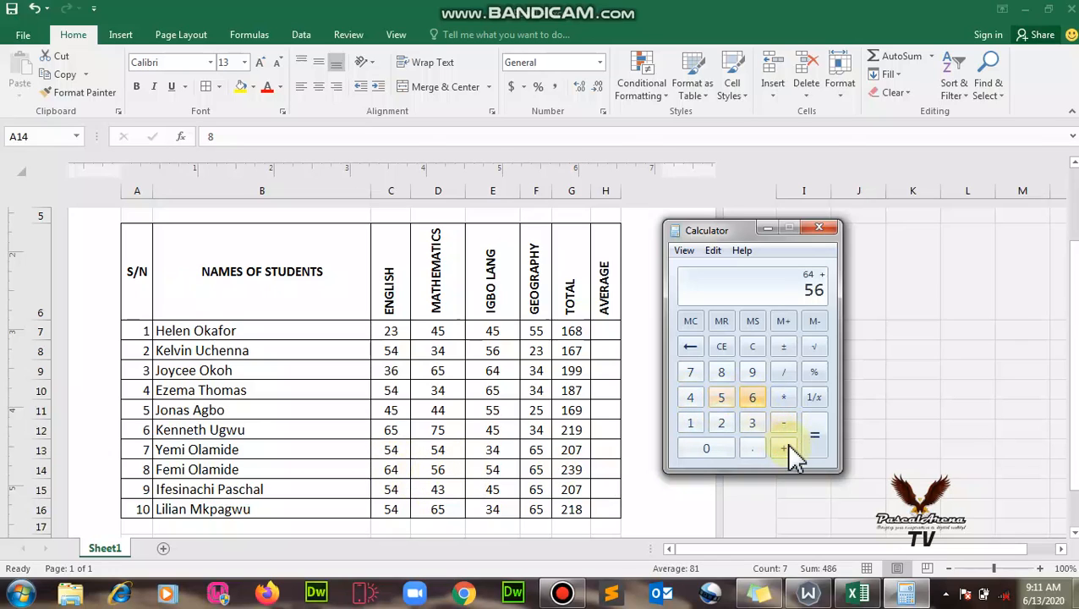
click(786, 449)
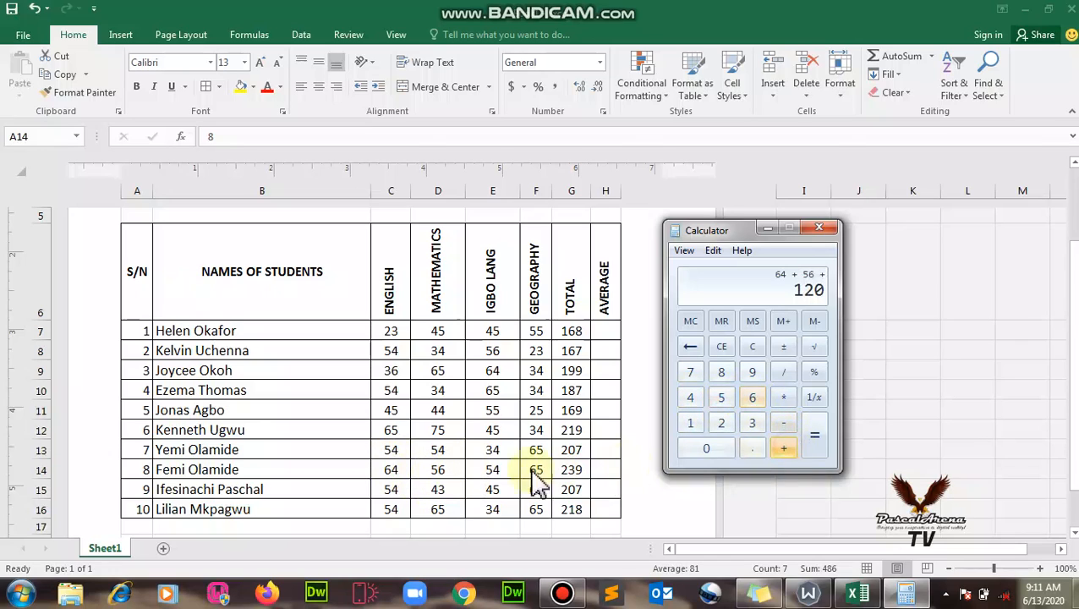
click(721, 397)
click(691, 398)
click(783, 448)
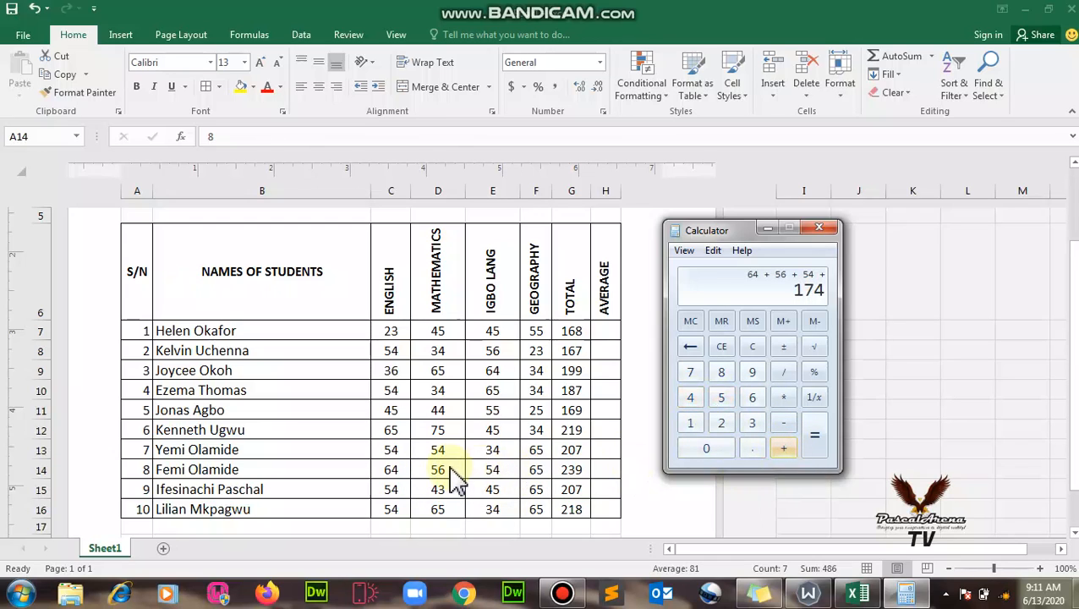
click(752, 402)
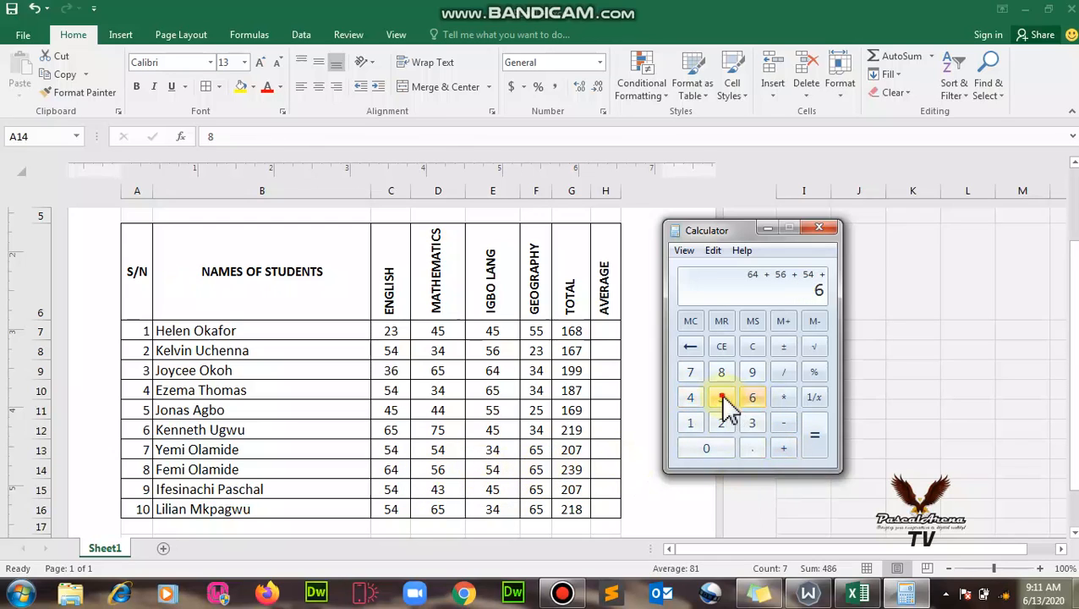
click(721, 397)
click(814, 440)
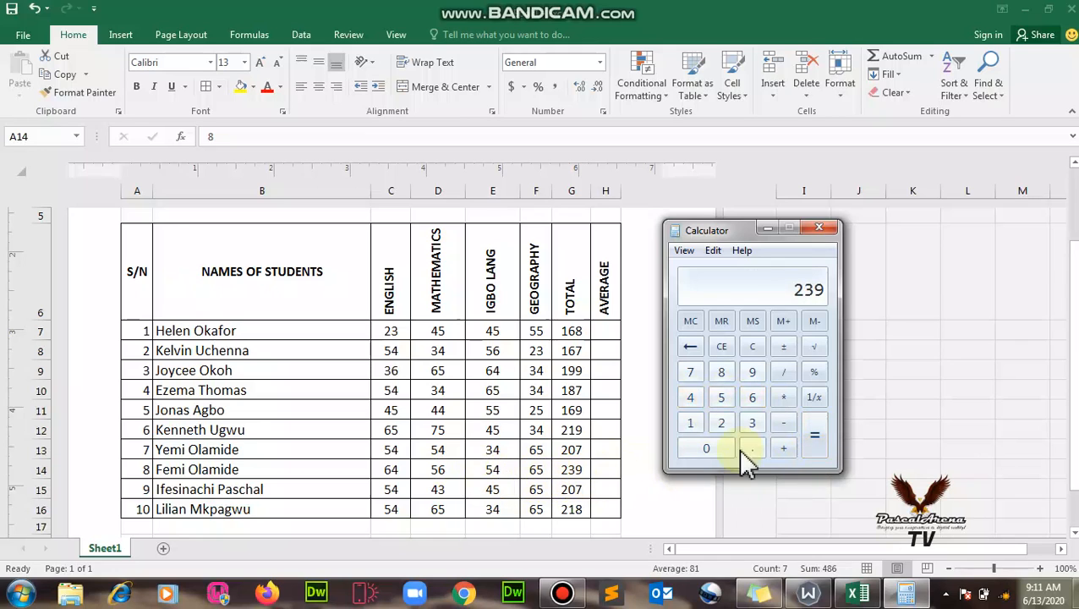
click(767, 228)
click(436, 311)
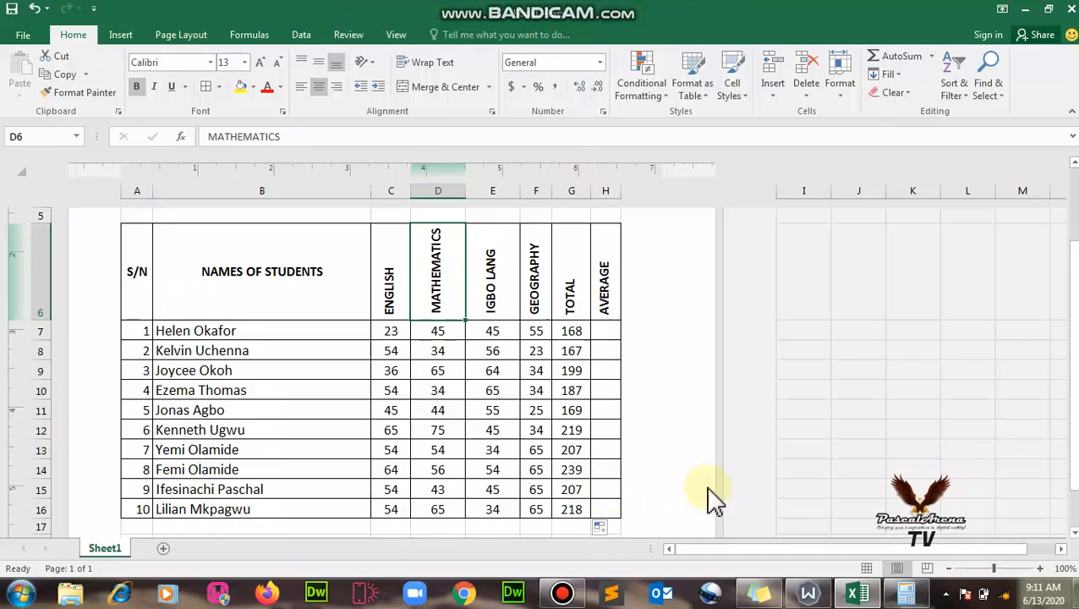
Insert the Average function in cell H7 for the first student, changing the range so the formula reads =AVERAGE(C7:F7).
click(599, 332)
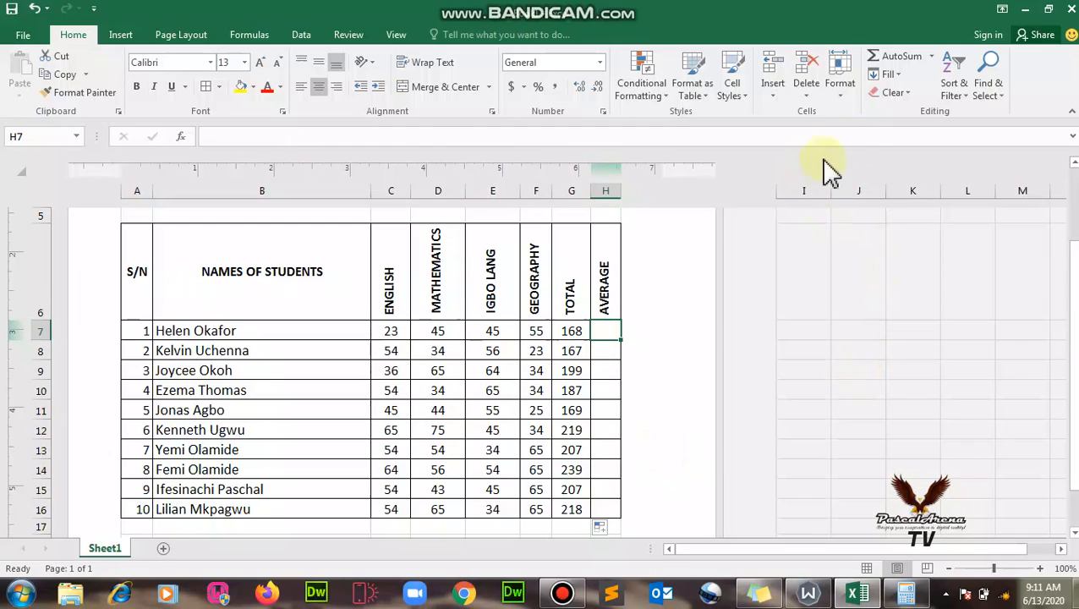
click(932, 57)
click(913, 106)
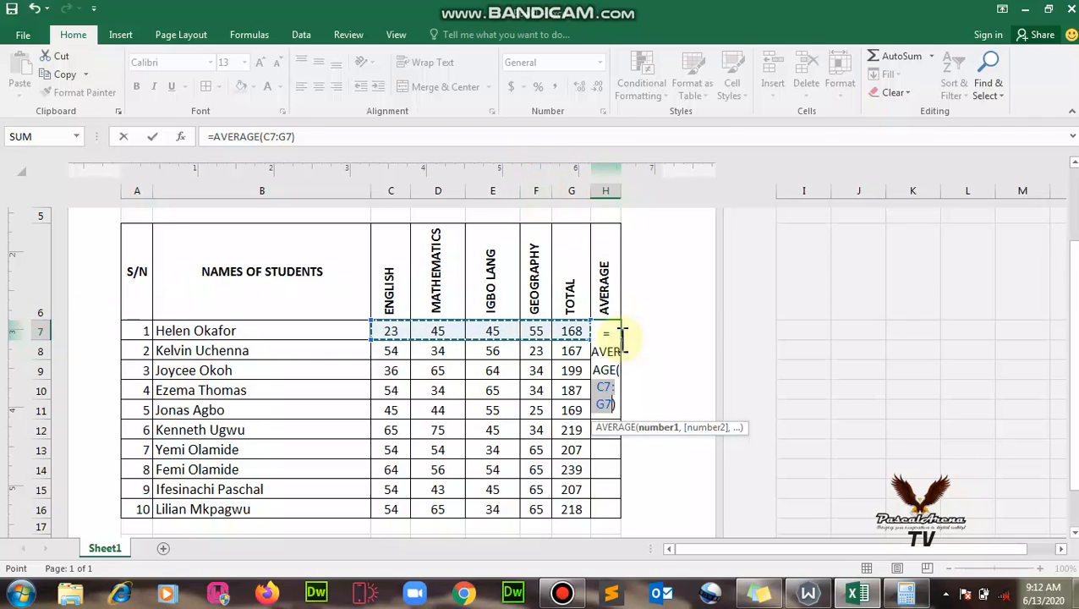
click(285, 137)
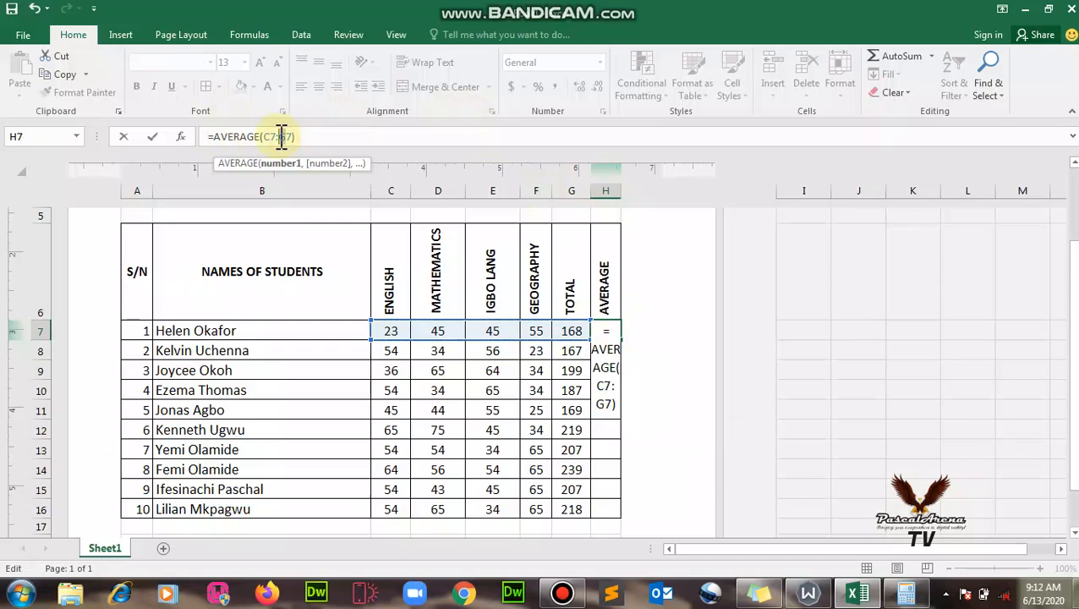
key(BackSpace)
text(F)
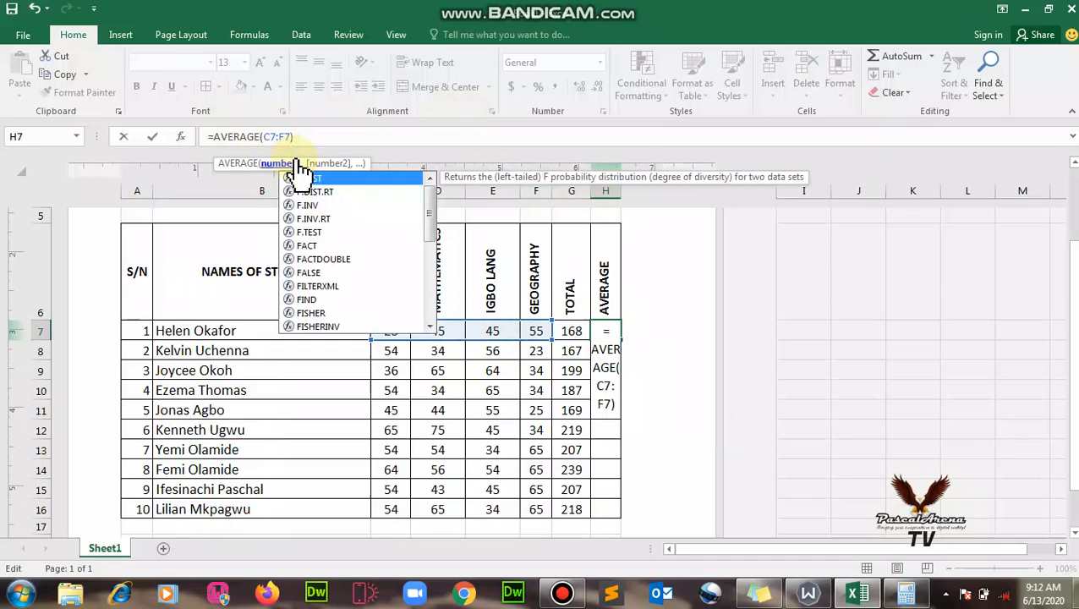